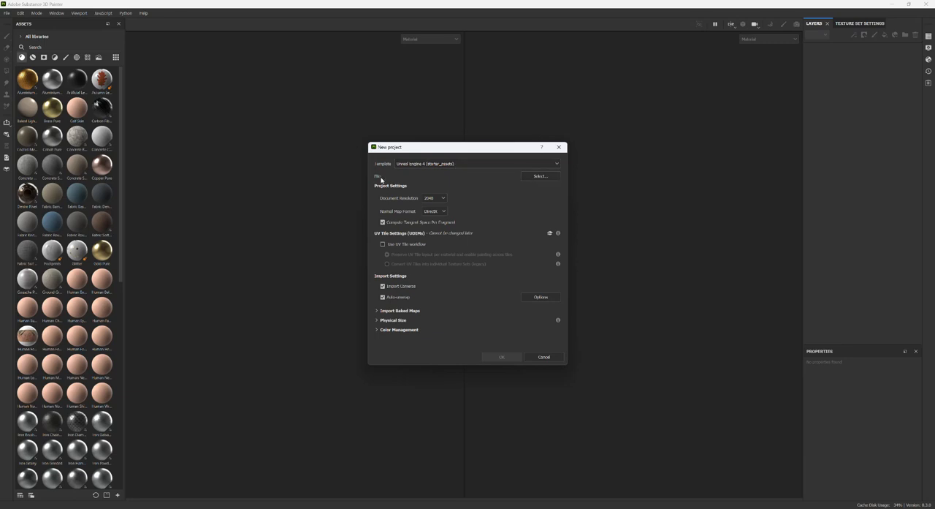
- Create a new project from the low-poly mesh BN_Shield_LP.fbx and view the shield in the 3D and UV views
click(540, 177)
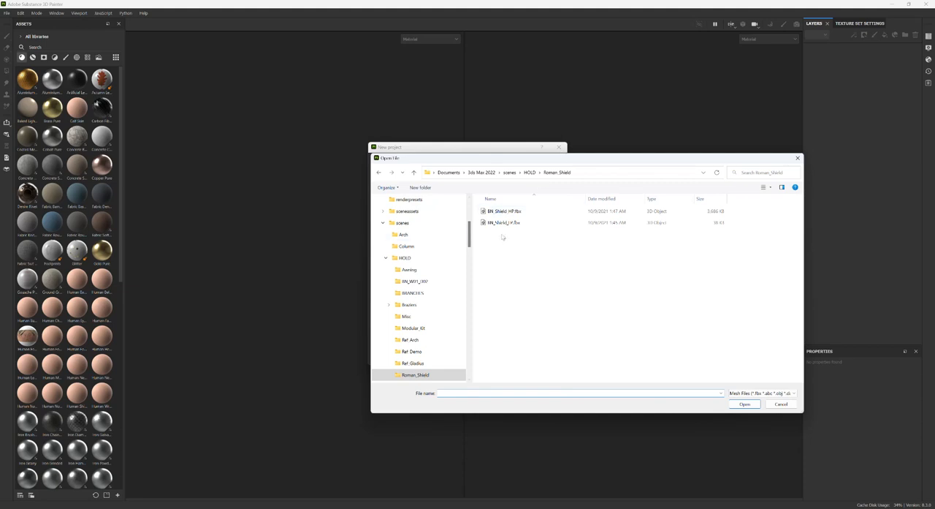
click(501, 226)
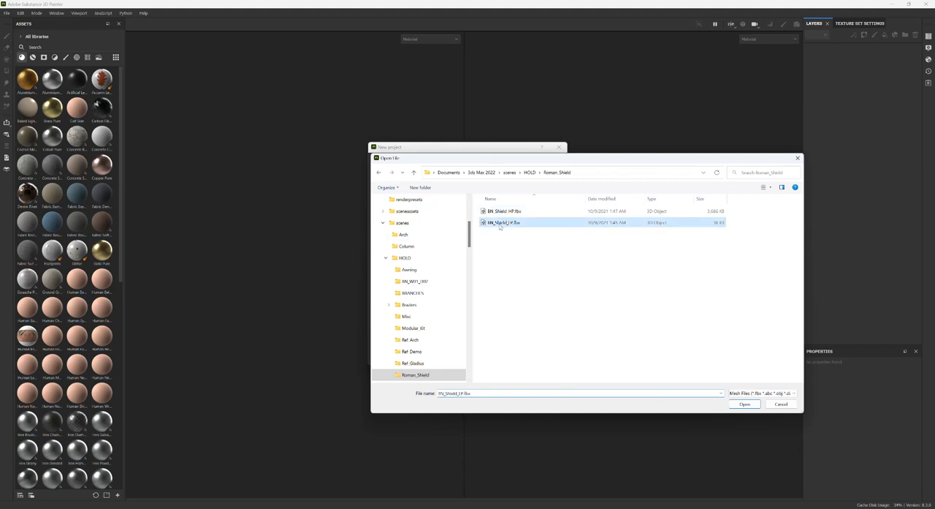
click(747, 404)
click(503, 356)
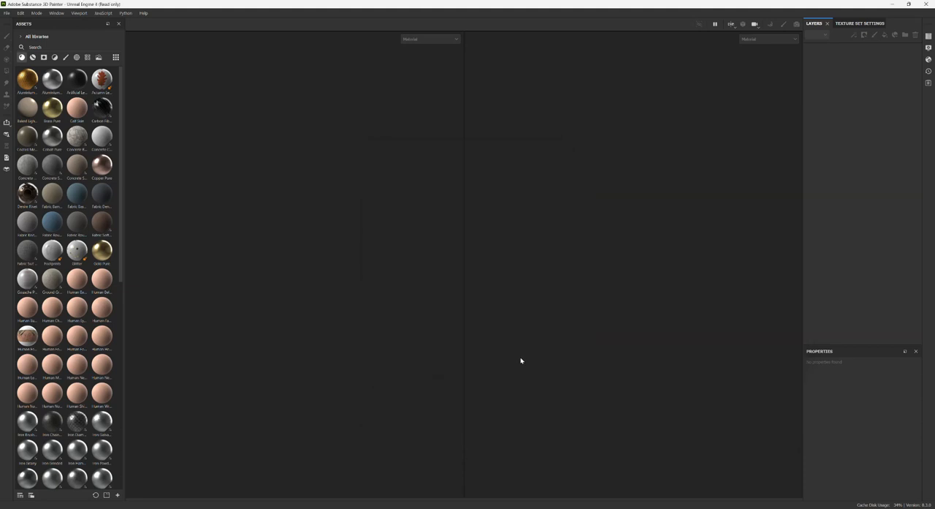
scroll(633, 327, up, 4)
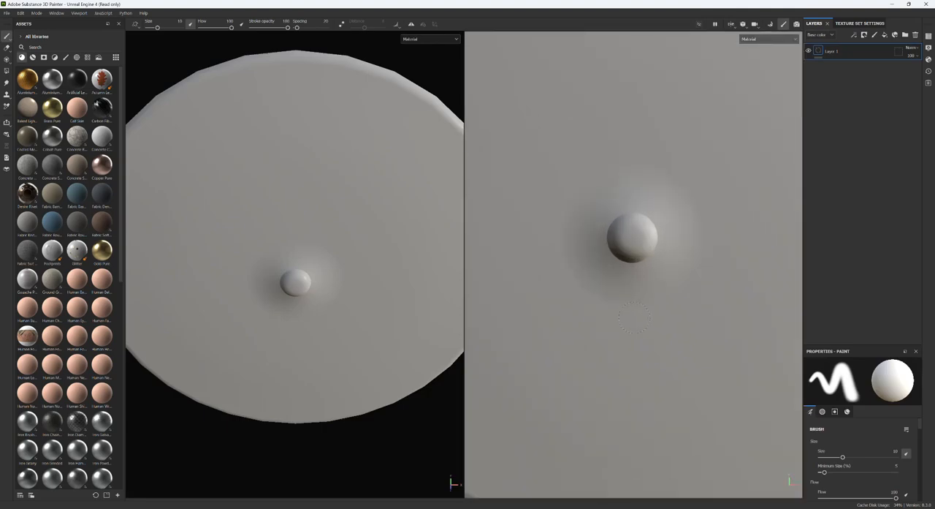
scroll(633, 327, down, 9)
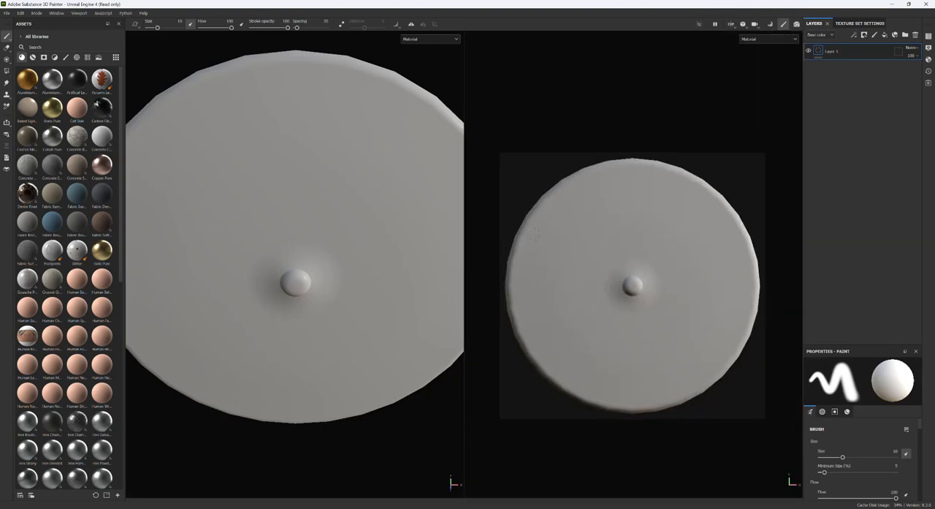
scroll(279, 242, down, 6)
alt+drag(278, 241, 280, 191)
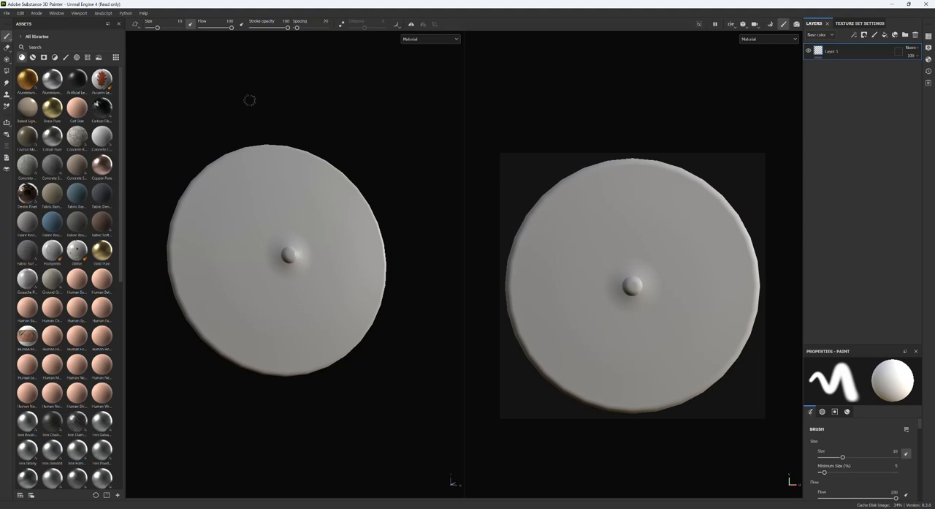
- Create a new project from the high-poly mesh BN_Shield_HP.fbx, discarding the current project's changes, and view its model and UVs
click(9, 12)
click(12, 23)
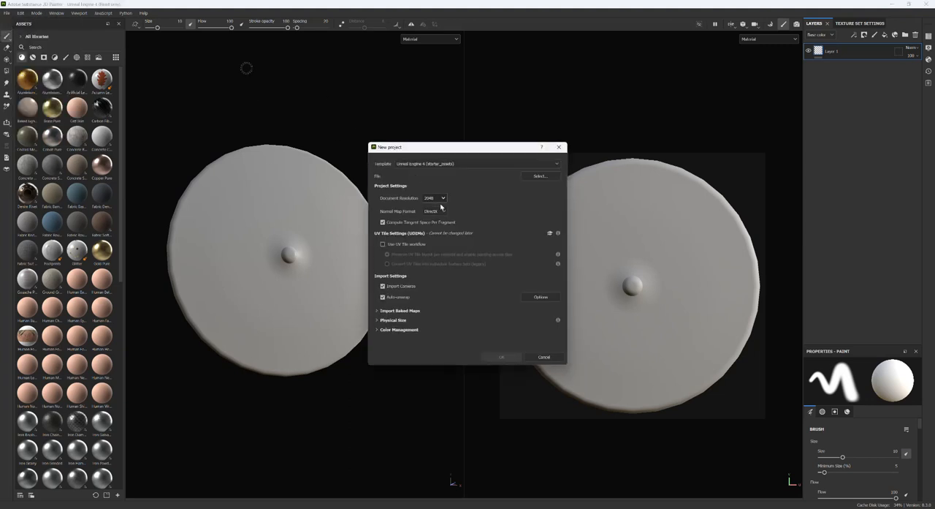
click(539, 177)
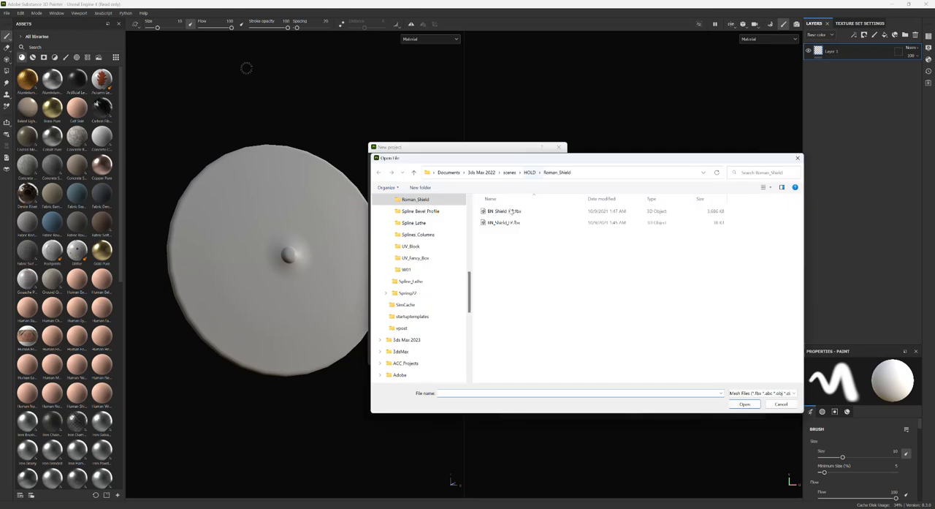
click(505, 211)
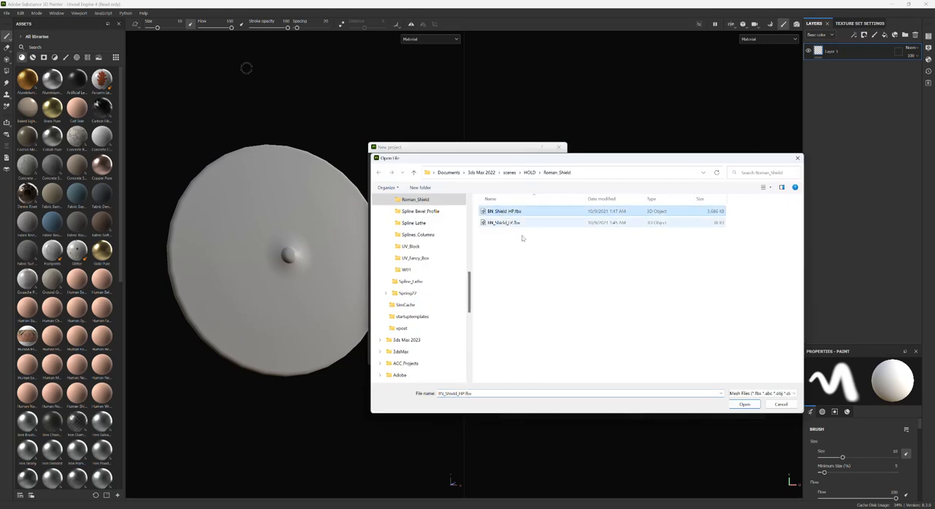
click(744, 404)
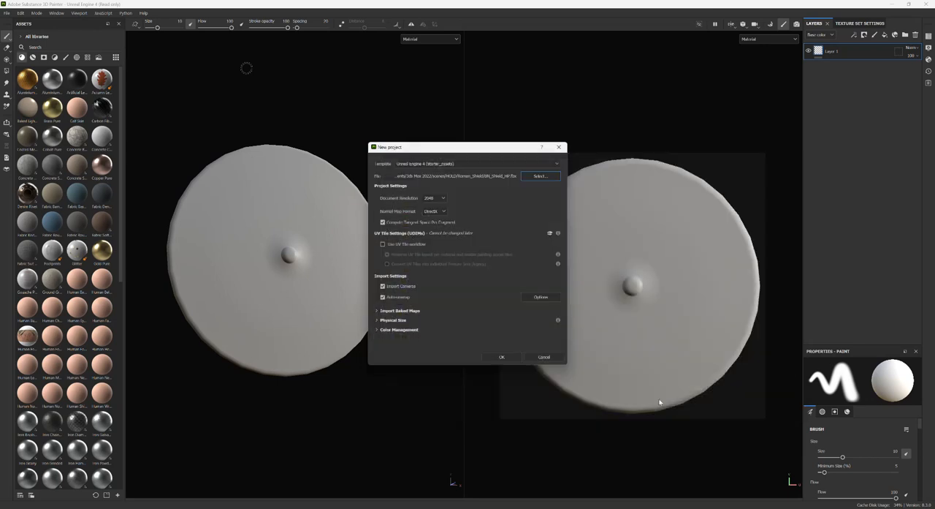
click(502, 357)
click(441, 269)
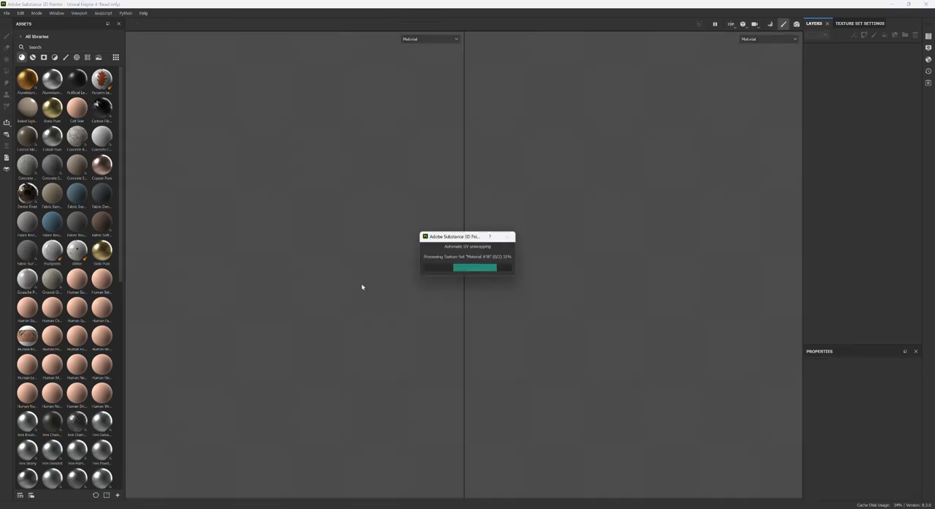
scroll(366, 284, down, 5)
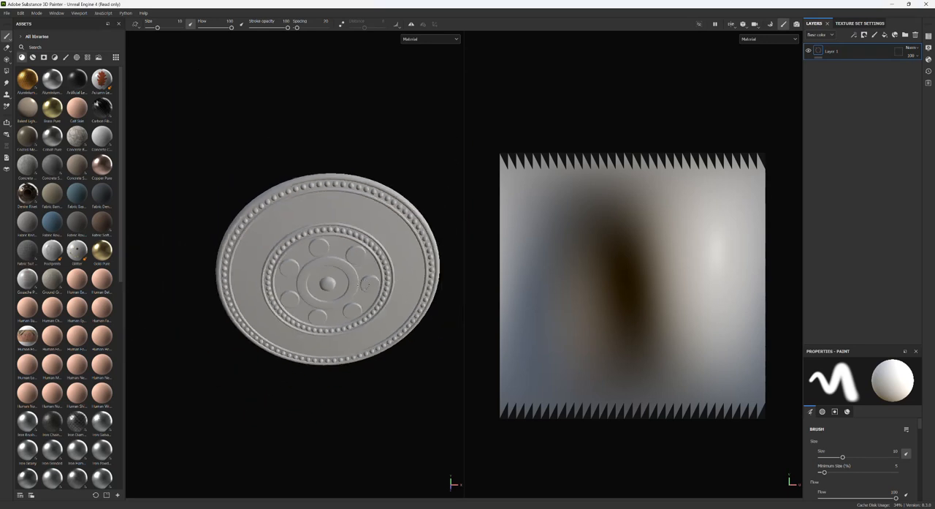
mouse_move(298, 380)
alt+mouse_down()
mouse_move(346, 355)
mouse_move(507, 335)
mouse_move(173, 323)
mouse_move(207, 373)
mouse_move(278, 366)
alt+mouse_up()
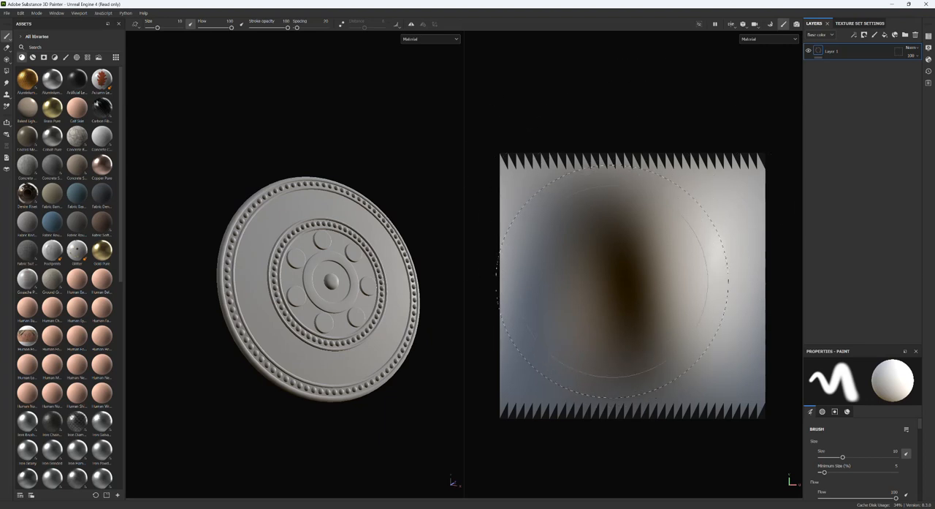
scroll(611, 282, down, 3)
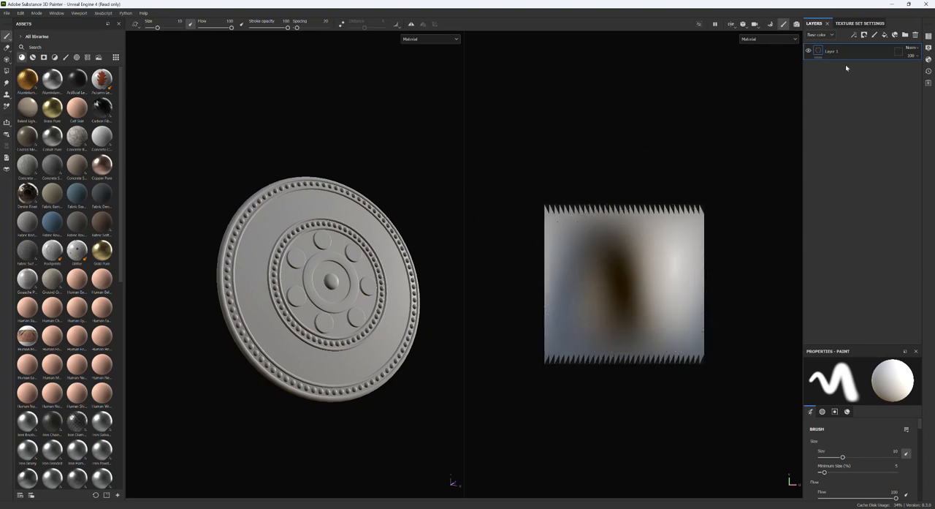
- Display the Texture Set List and enlarge it to fit all of its entries
click(851, 24)
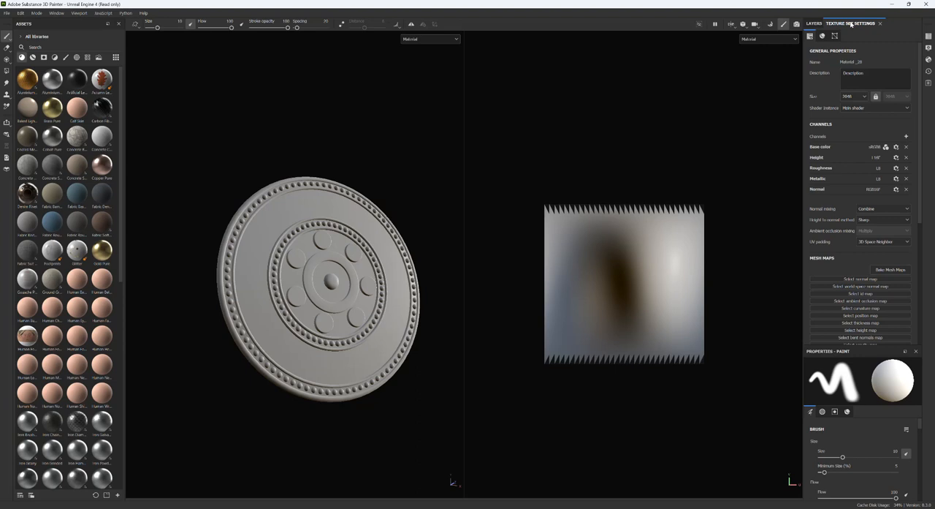
click(810, 24)
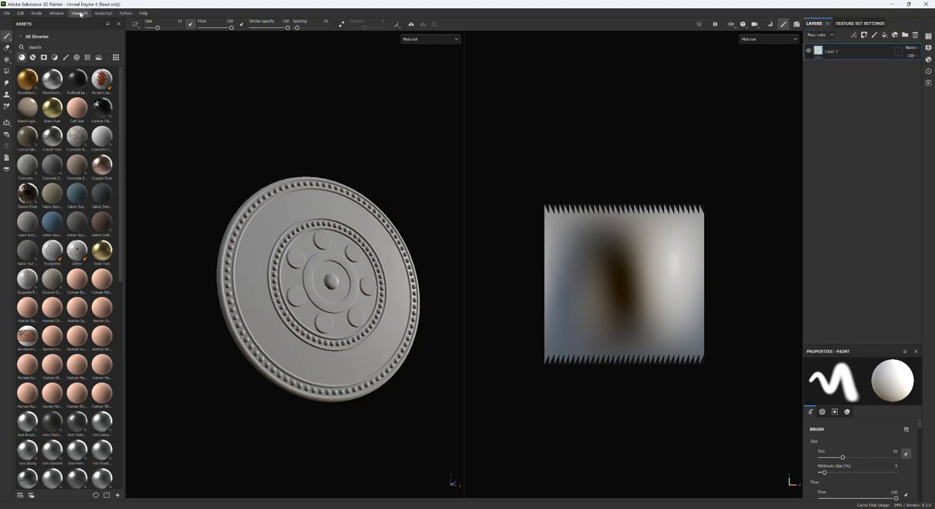
click(79, 13)
mouse_move(56, 13)
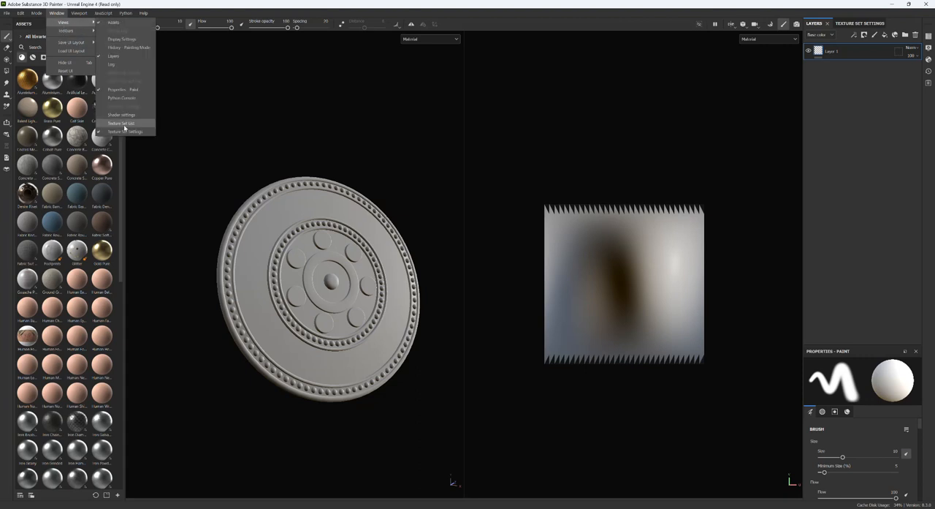
click(121, 124)
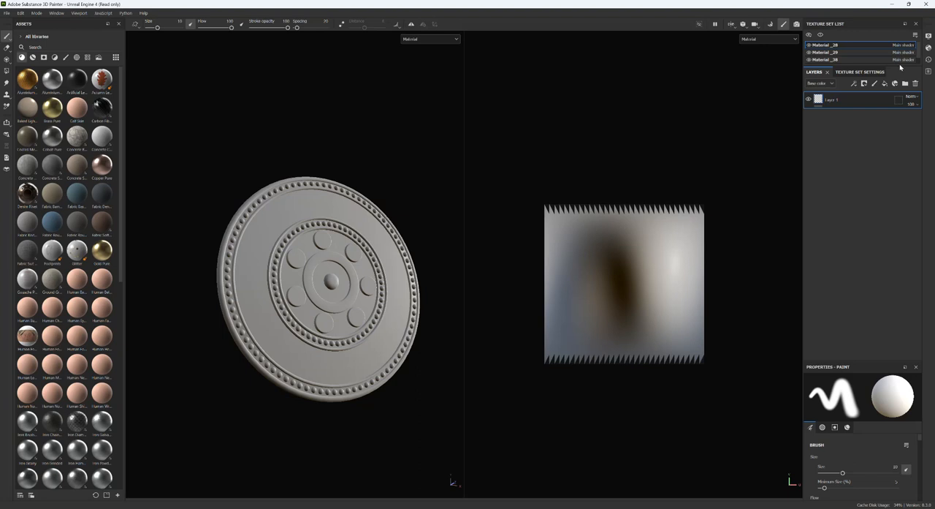
drag(900, 67, 896, 111)
- Compare the UV layouts of the high-poly shield's texture sets Material_28, Material_29, Material_38 and Material_40
click(845, 52)
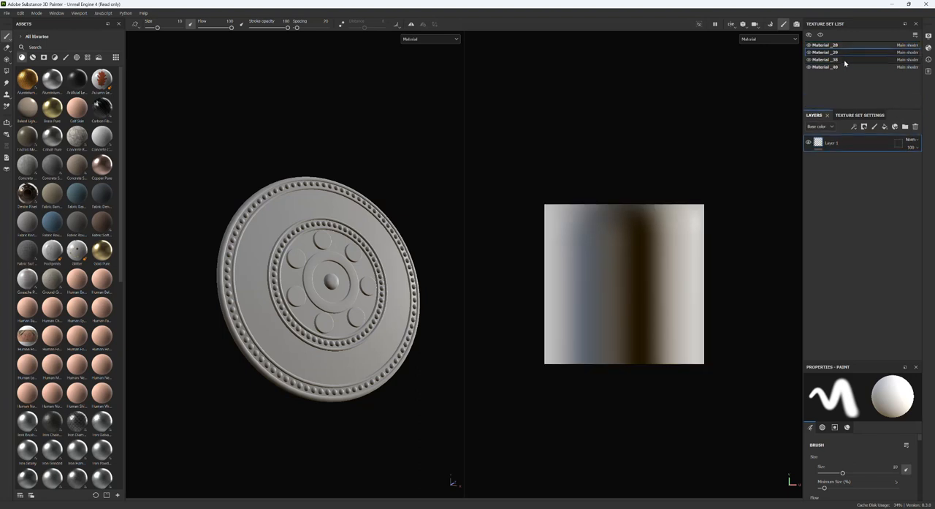
click(845, 59)
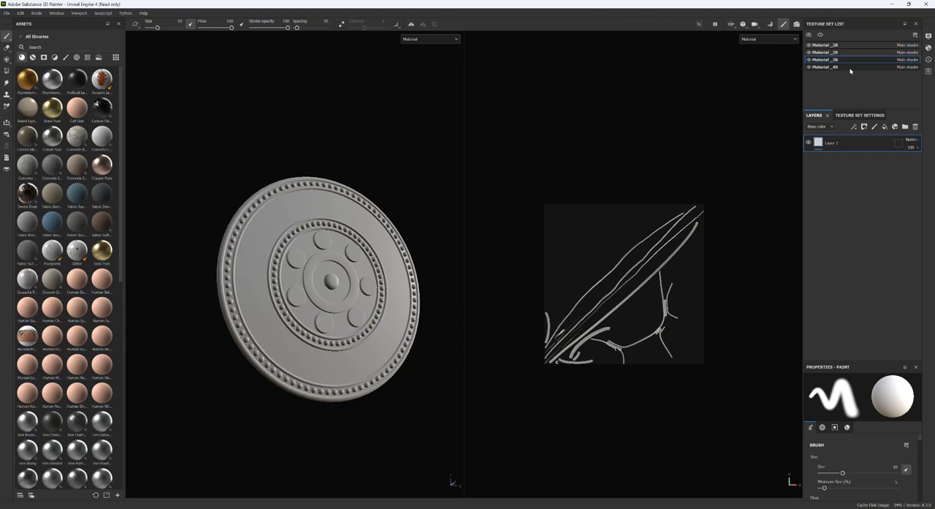
click(850, 67)
click(850, 60)
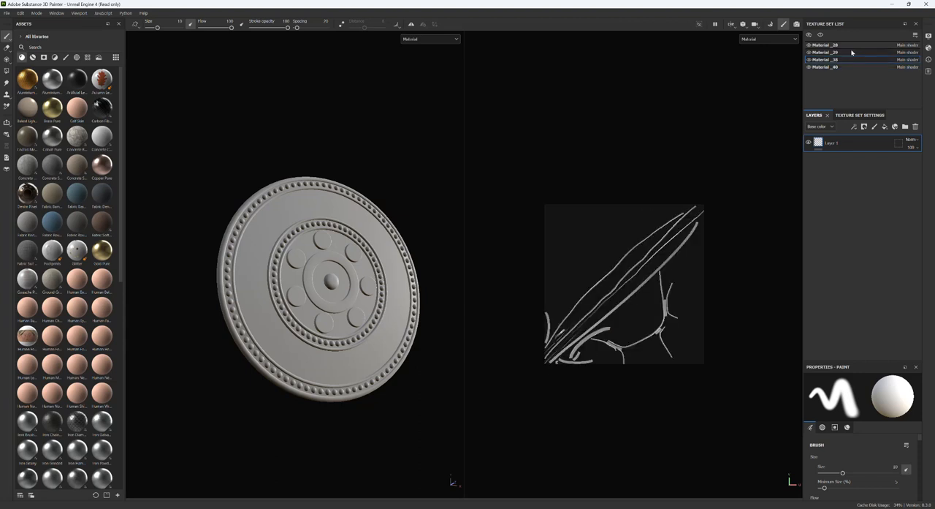
click(852, 53)
click(854, 45)
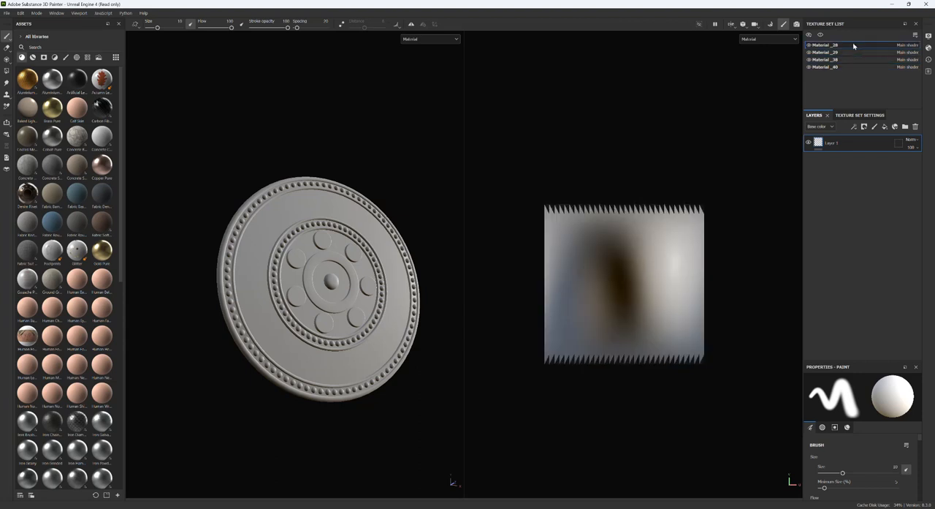
click(852, 53)
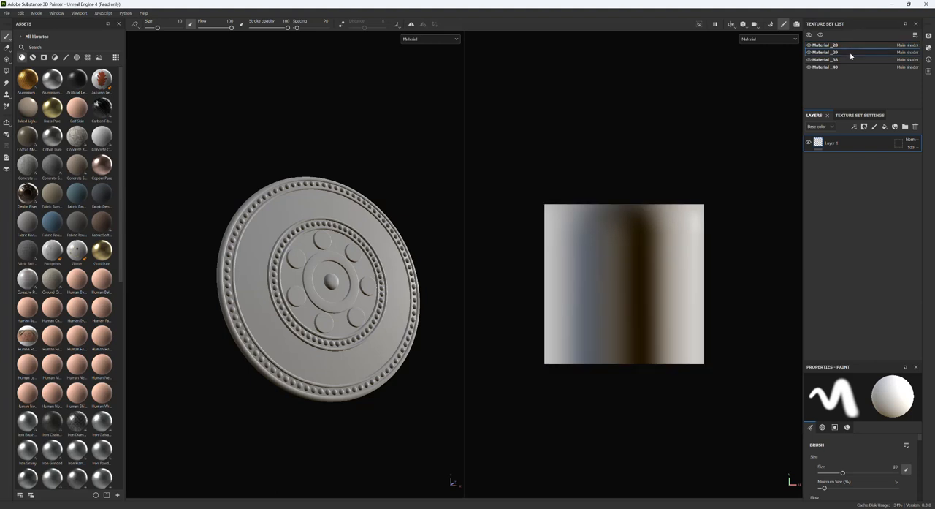
click(847, 60)
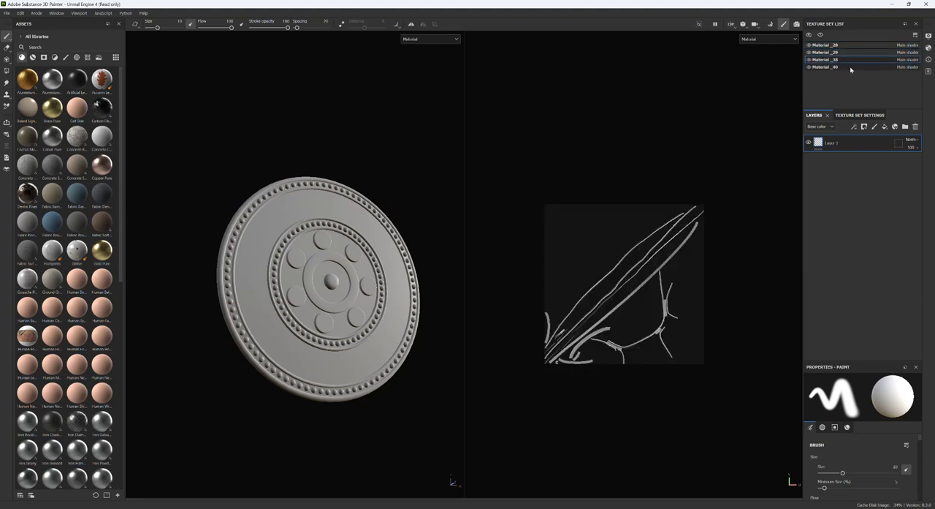
click(850, 67)
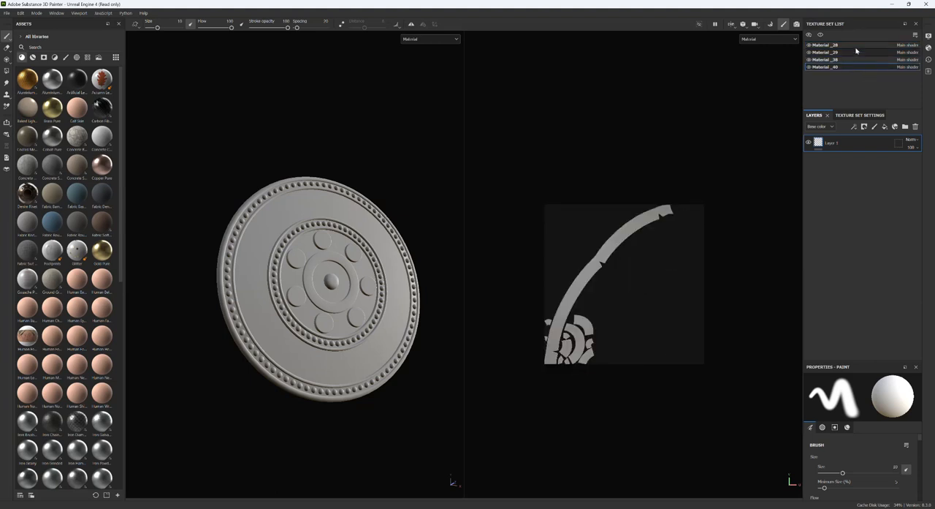
click(855, 47)
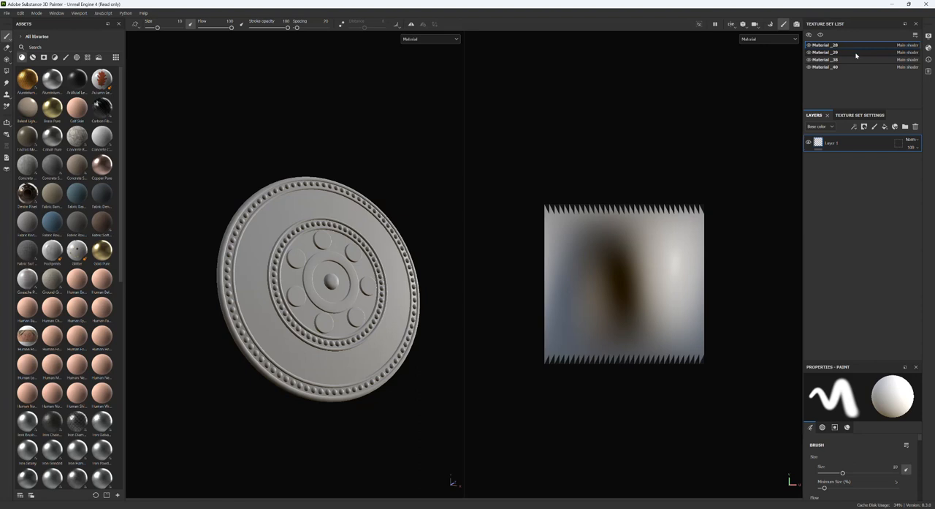
click(846, 68)
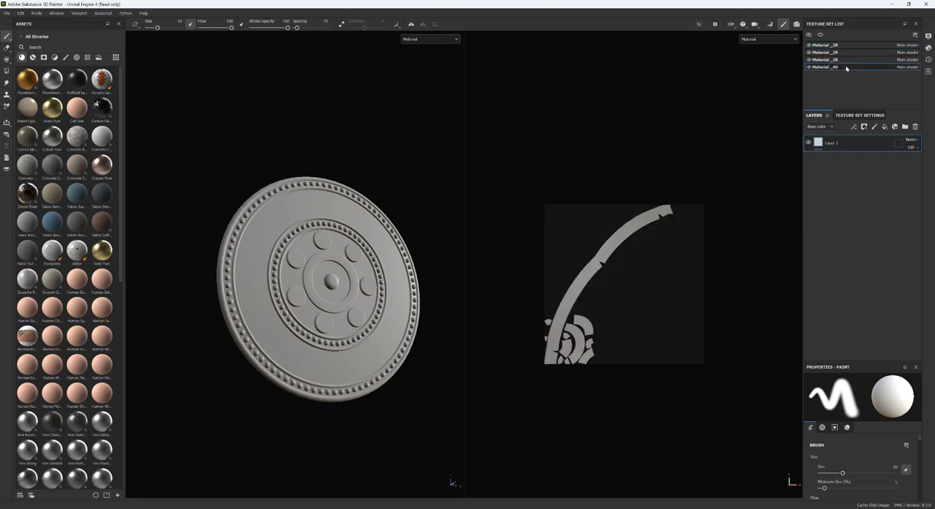
click(849, 60)
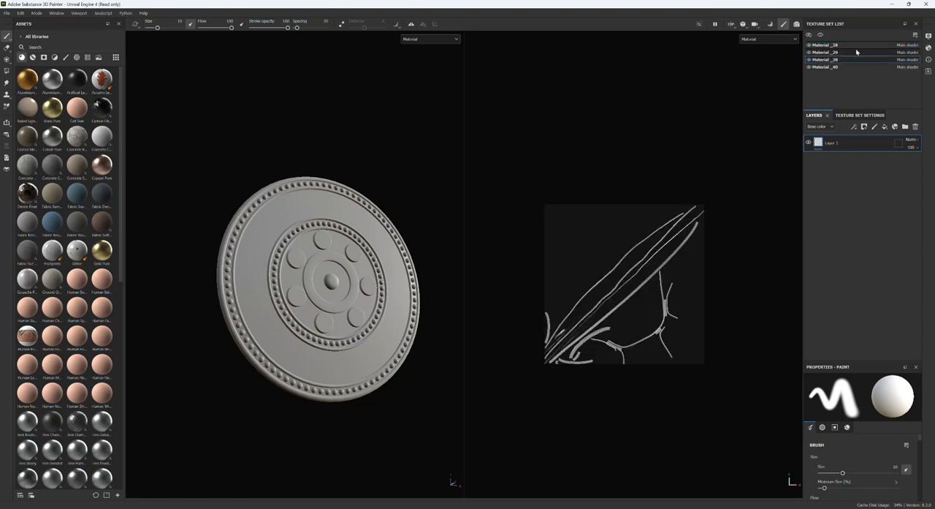
click(852, 52)
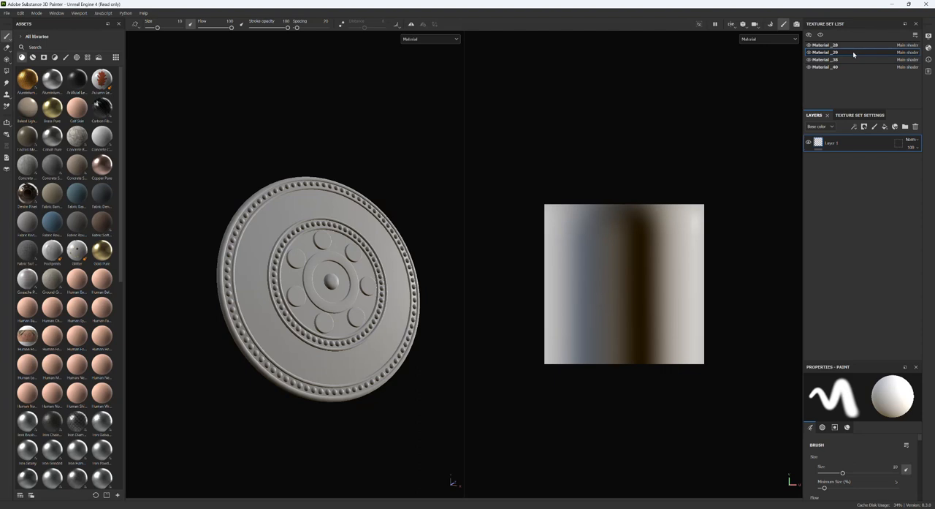
click(853, 46)
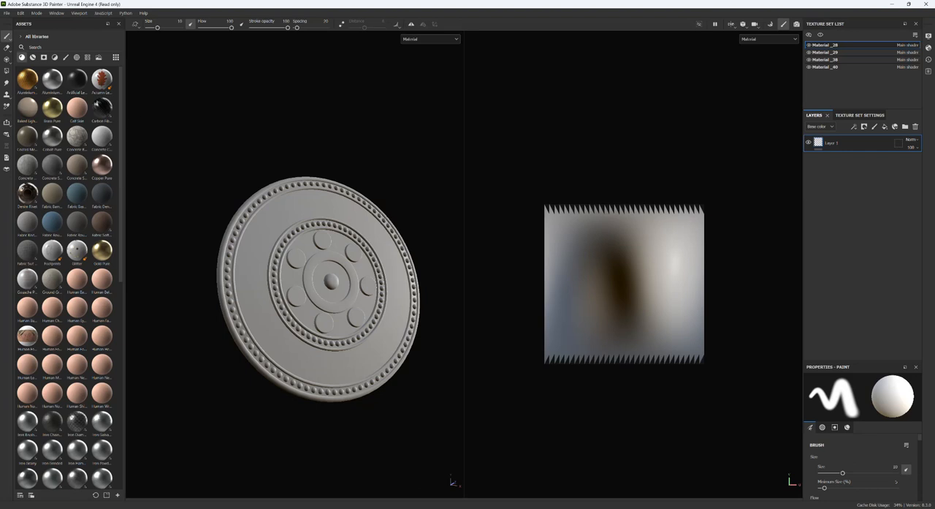
- Create a new project from the low-poly mesh BN_Shield_LP.fbx, discarding the changes to the high-poly project
click(8, 14)
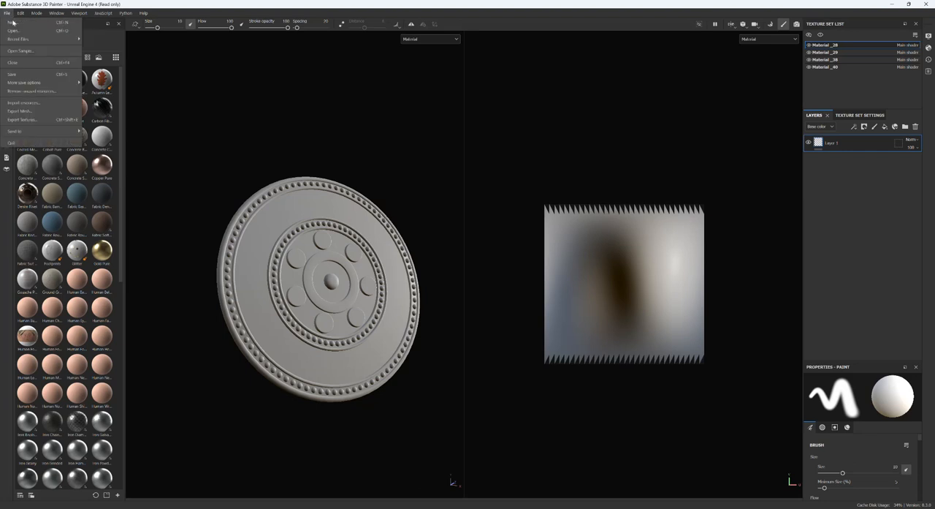
click(21, 22)
click(541, 176)
click(503, 223)
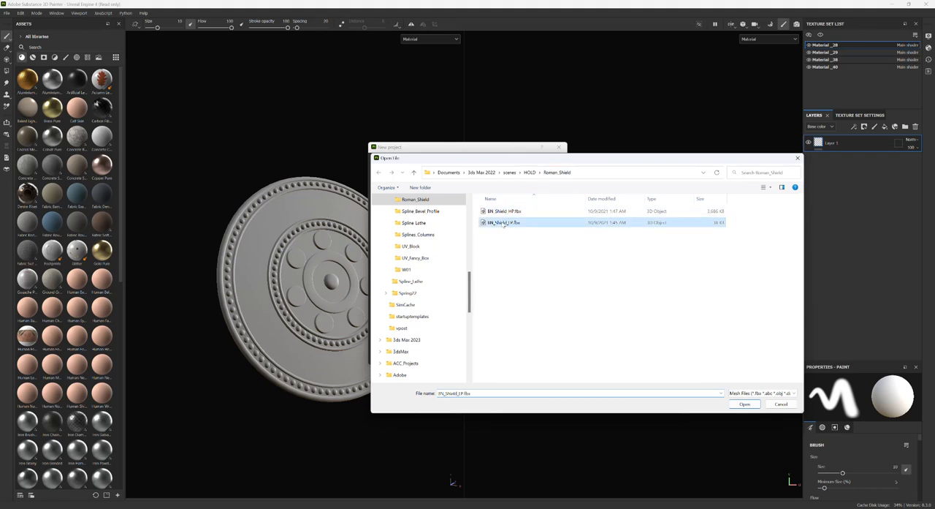
click(745, 404)
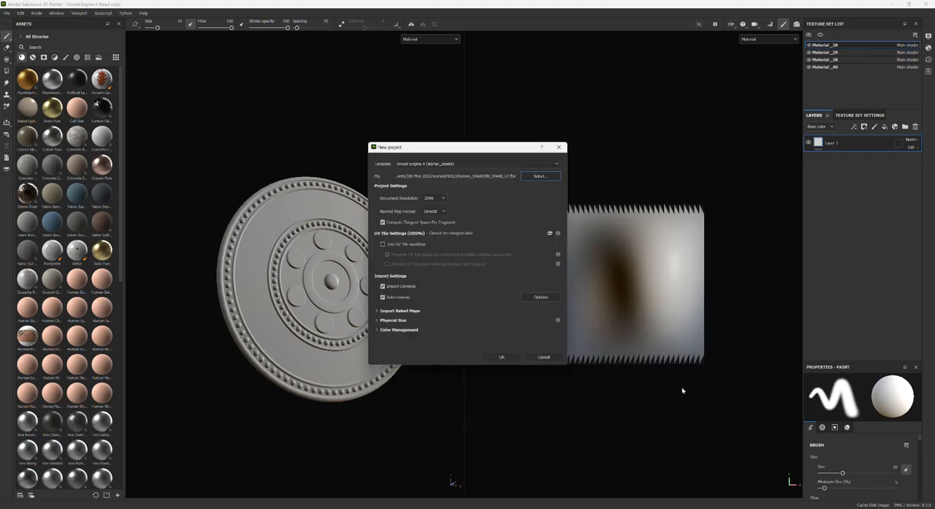
click(503, 356)
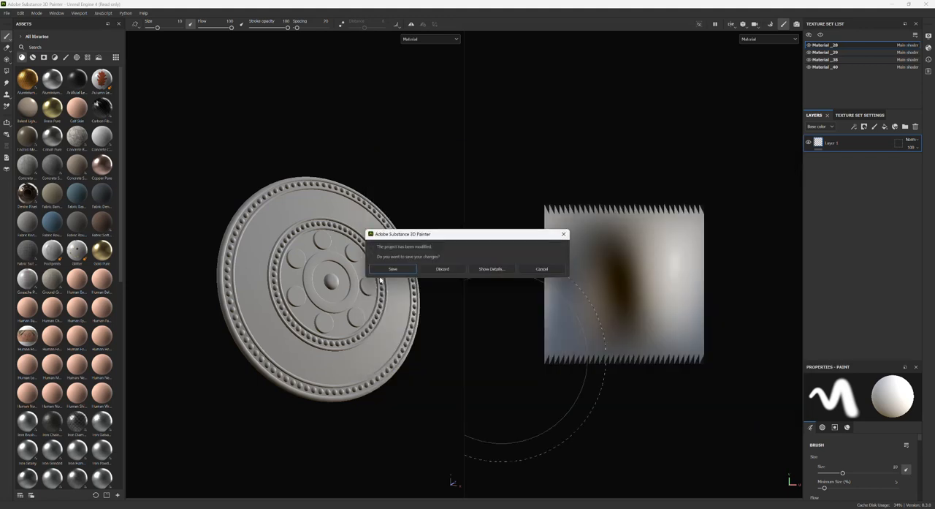
click(442, 269)
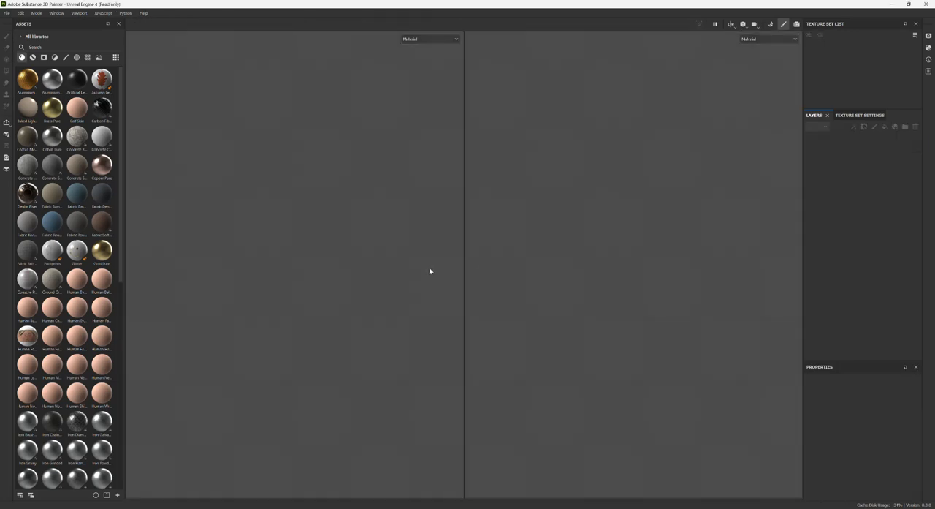
- Close the Texture Set List and display the Texture Set Settings of the low-poly shield's material
alt+drag(286, 356, 328, 230)
alt+drag(309, 296, 309, 277)
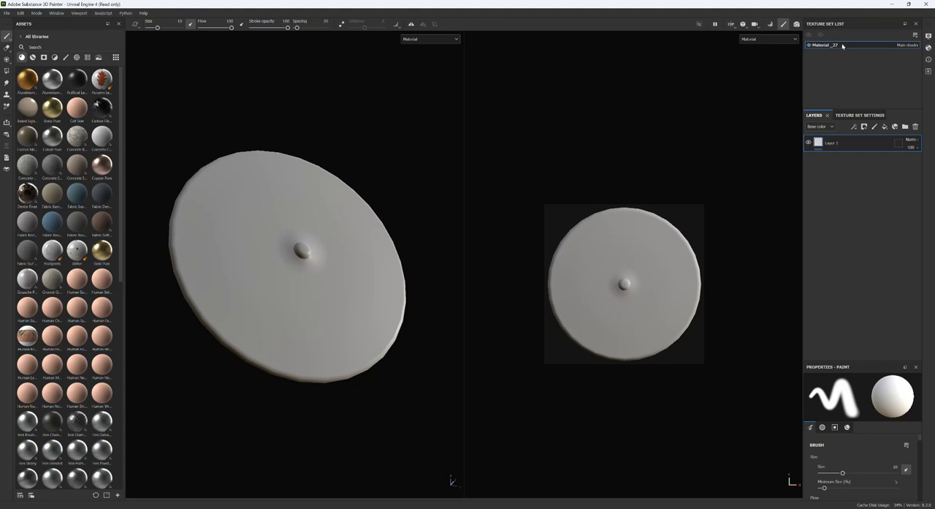
click(917, 24)
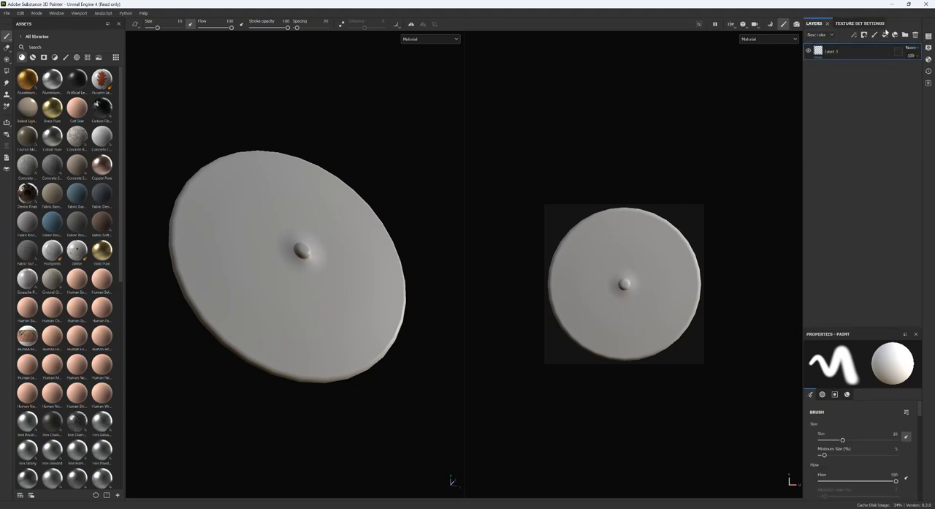
click(862, 24)
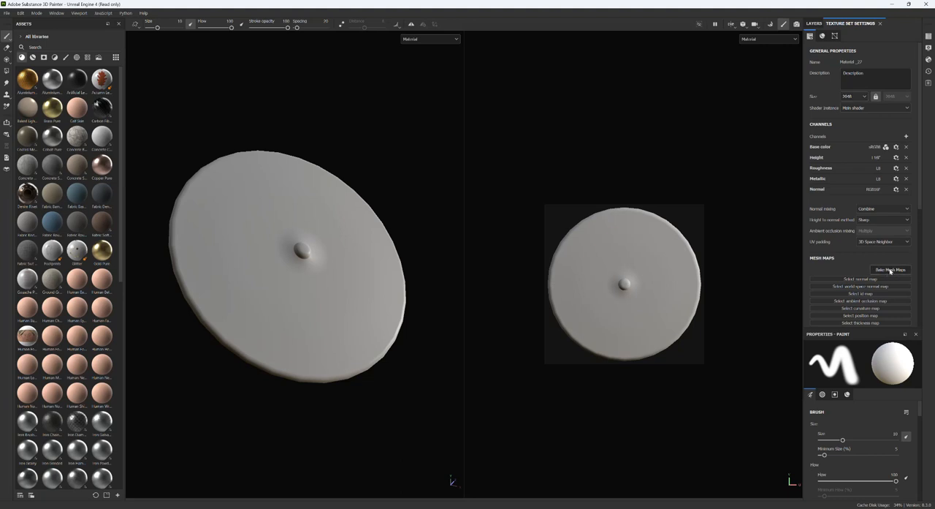
- Enter mesh map baking for the low-poly shield and set the output size to 2048
click(890, 270)
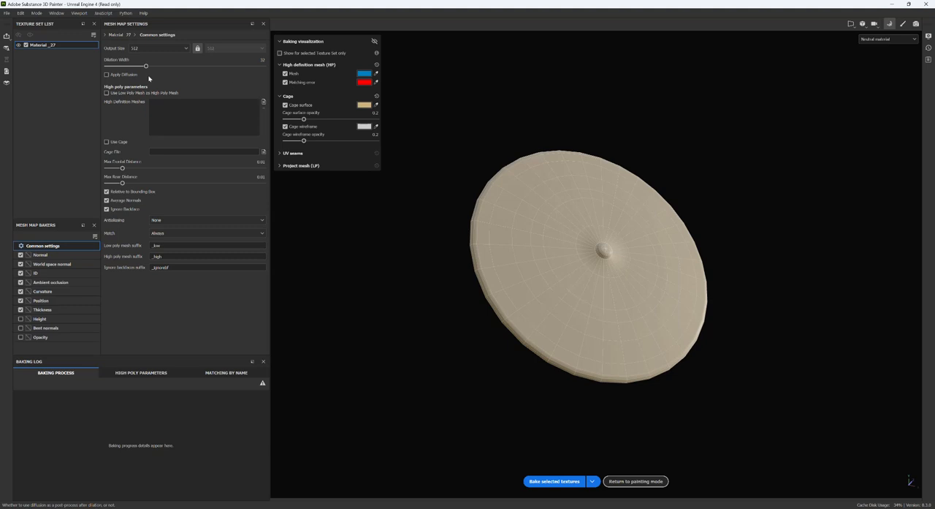
click(156, 48)
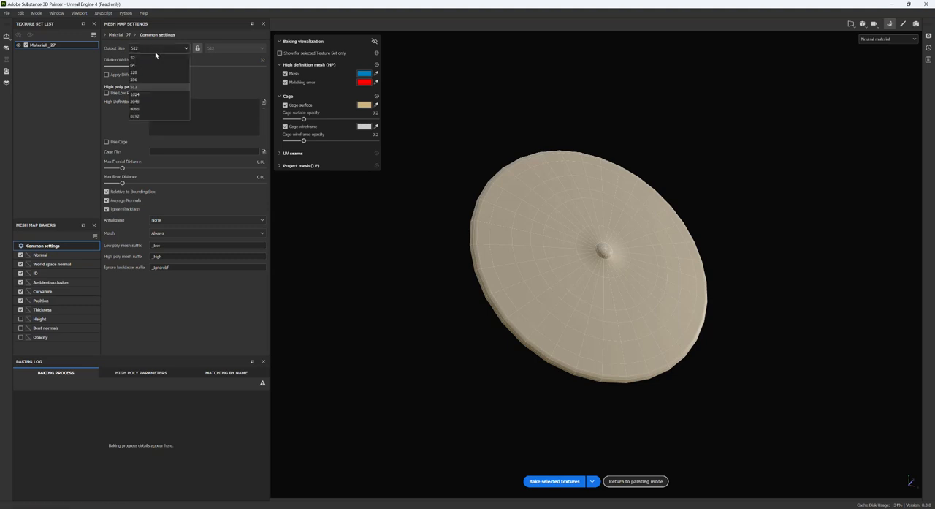
click(135, 103)
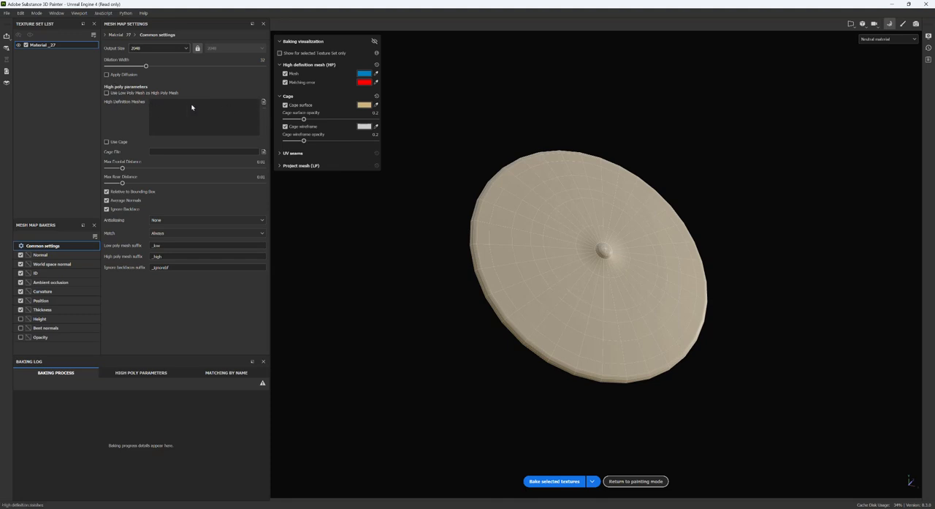
- Load BN_Shield_HP.fbx as the high definition mesh and bake the selected mesh maps
click(263, 102)
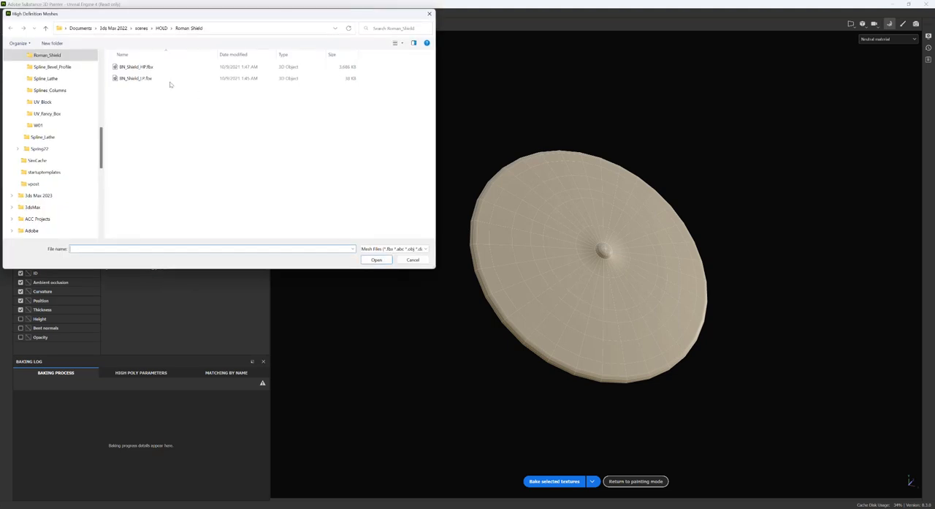
click(139, 70)
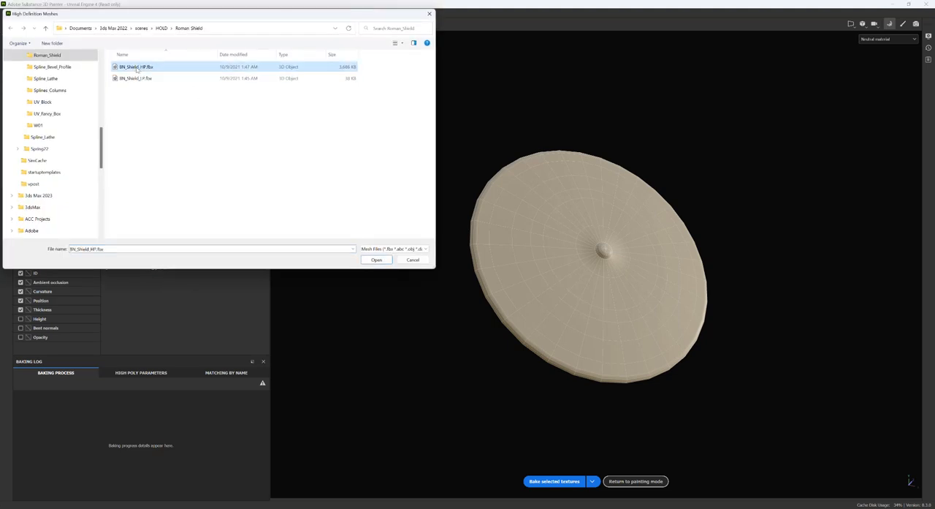
click(377, 260)
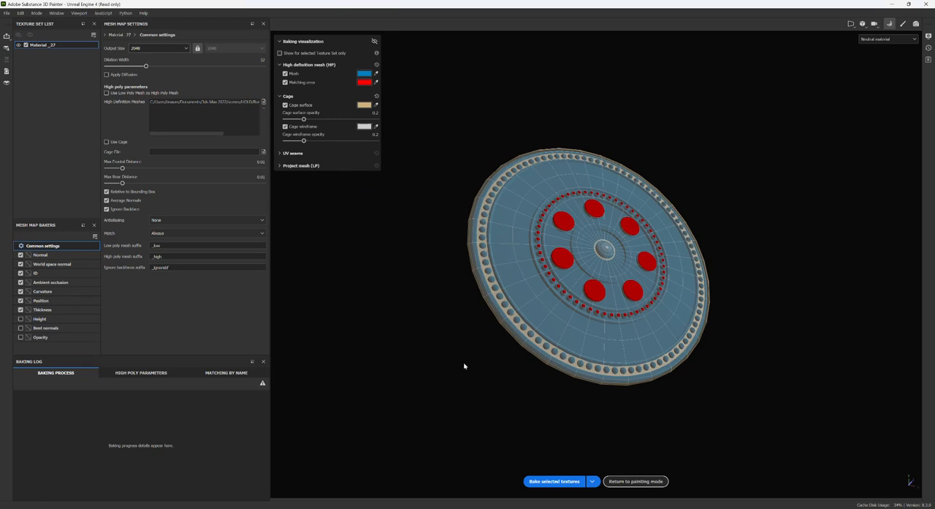
alt+drag(460, 367, 513, 401)
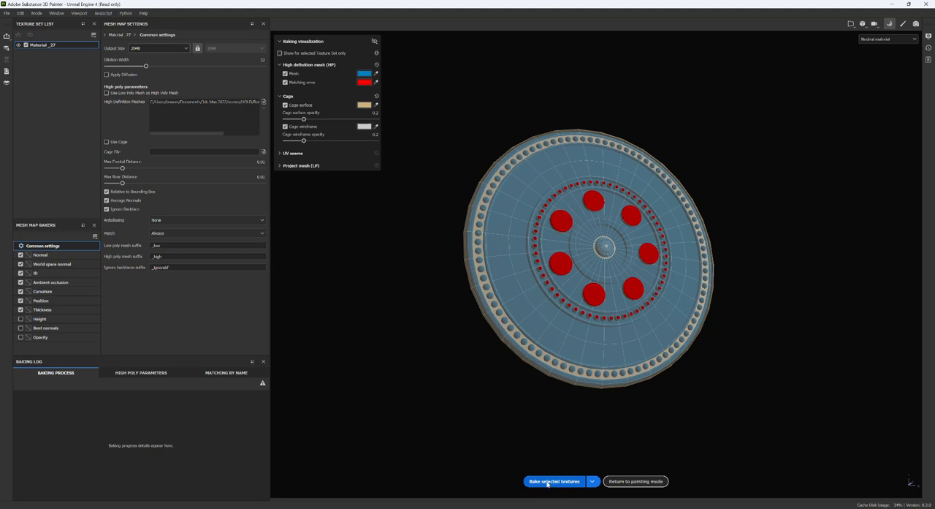
click(547, 481)
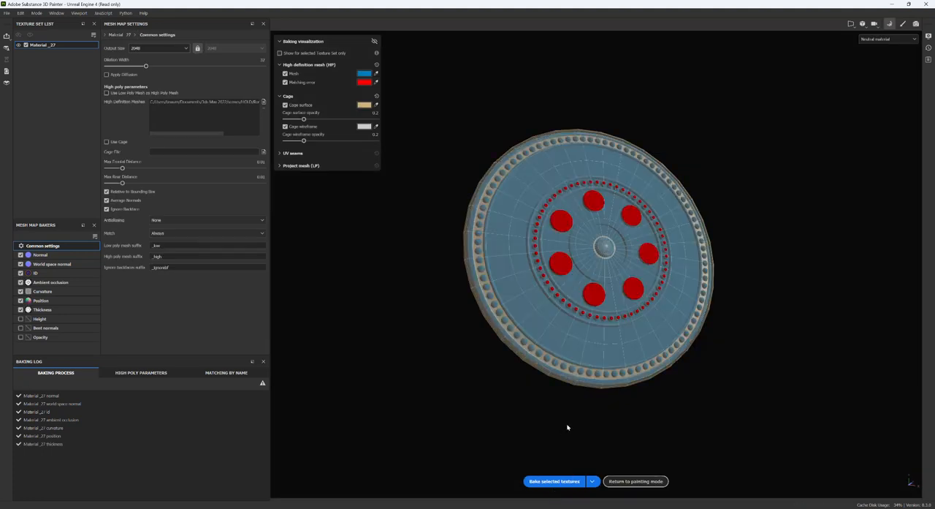
- Examine how the cage and high-poly mesh match around the shield's raised discs and beads
alt+drag(713, 442, 669, 331)
scroll(635, 274, up, 5)
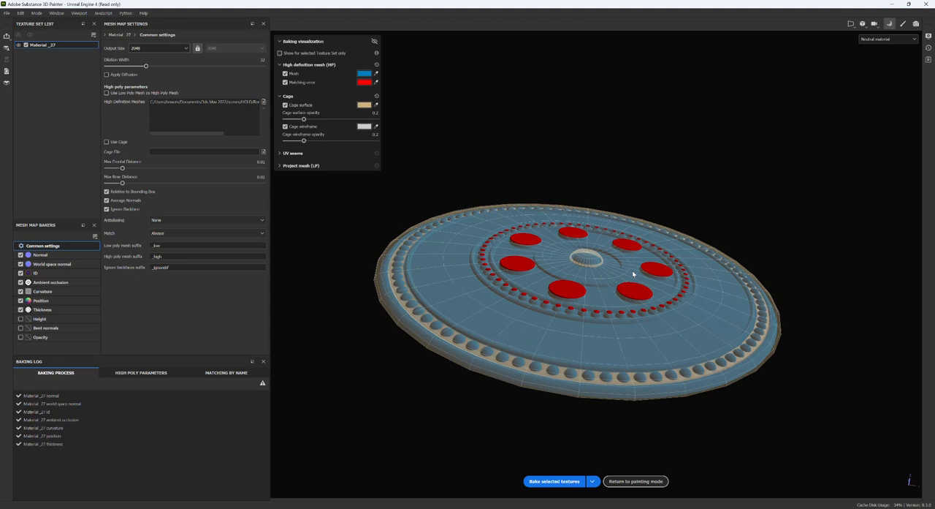
scroll(621, 313, up, 4)
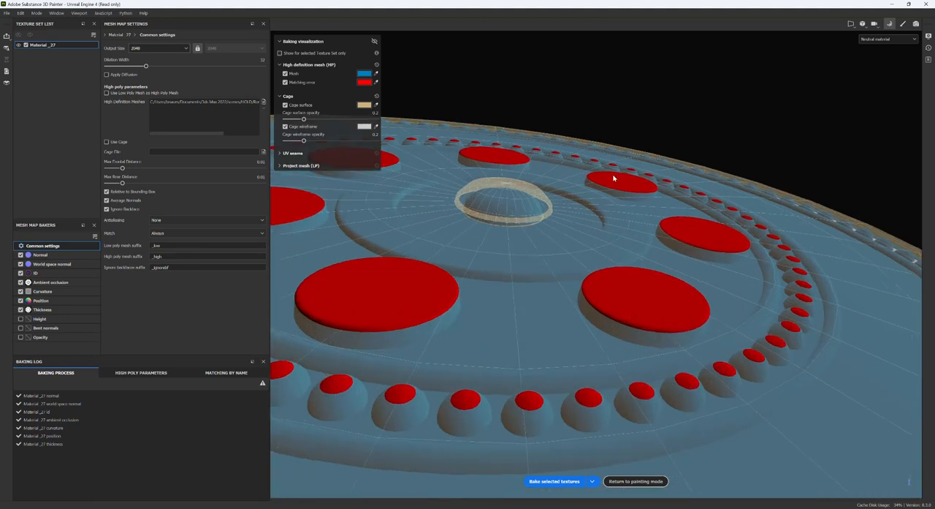
scroll(601, 231, down, 5)
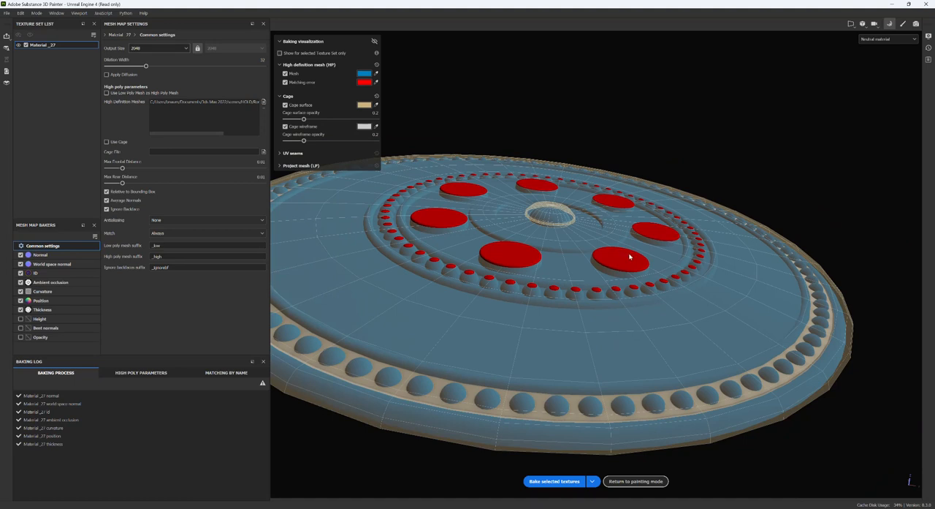
alt+drag(482, 253, 577, 380)
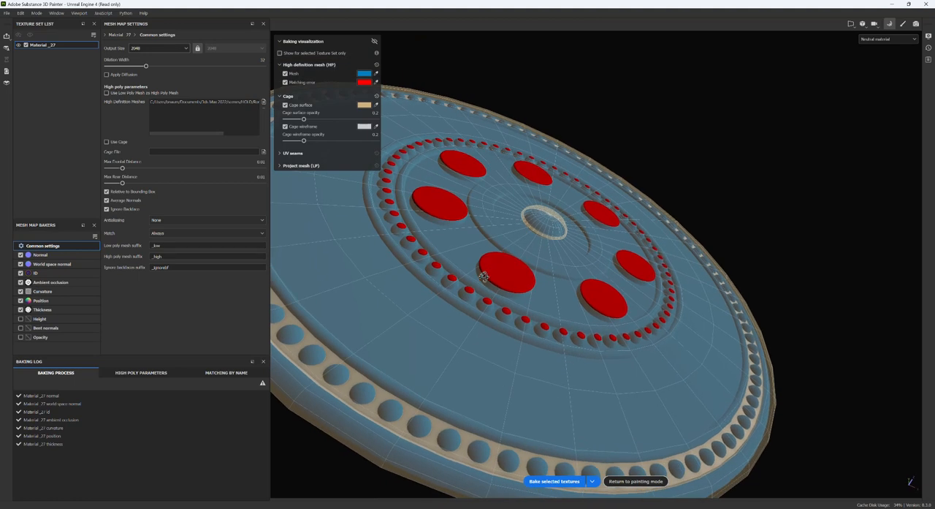
- Return to painting mode and inspect the baked discs and inner beads on the shield
click(636, 481)
alt+drag(314, 278, 362, 250)
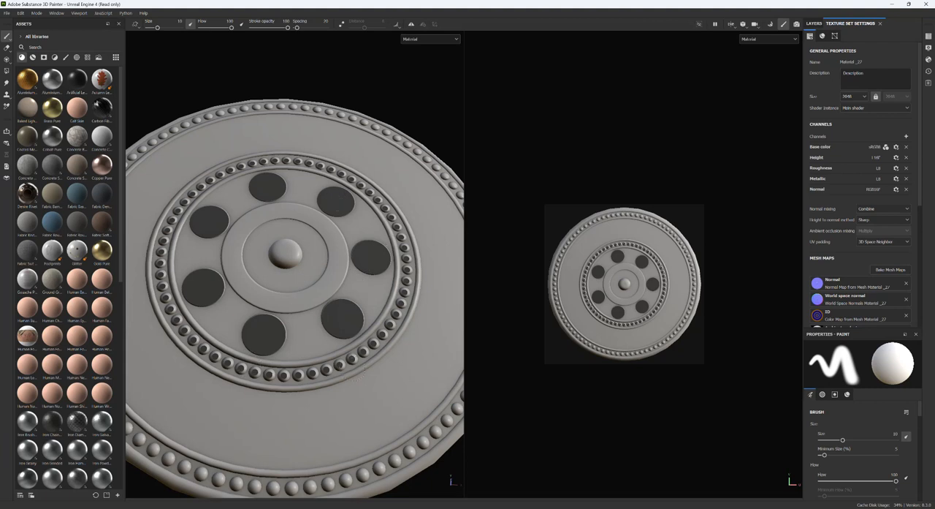
alt+drag(249, 314, 269, 314)
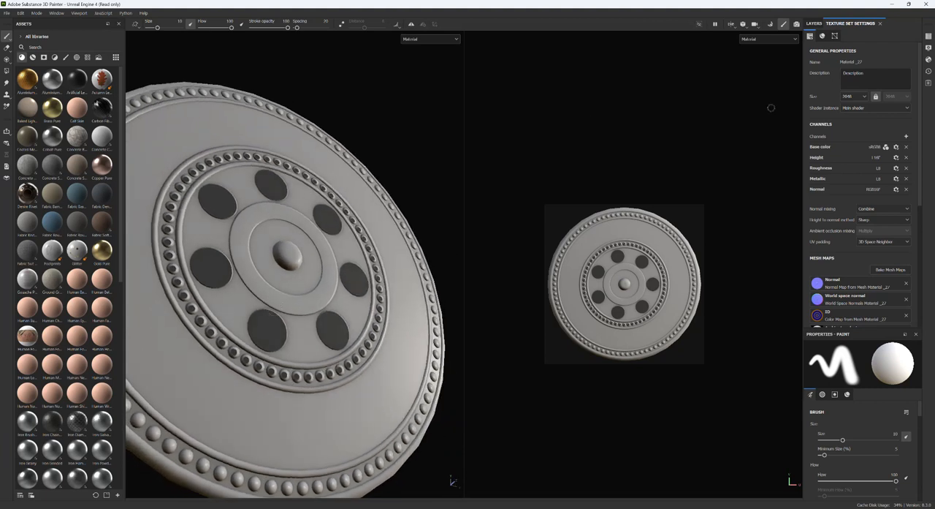
- Reopen mesh map baking, raise the Max Frontal Distance to about 0.0126 and rebake the selected textures
click(891, 270)
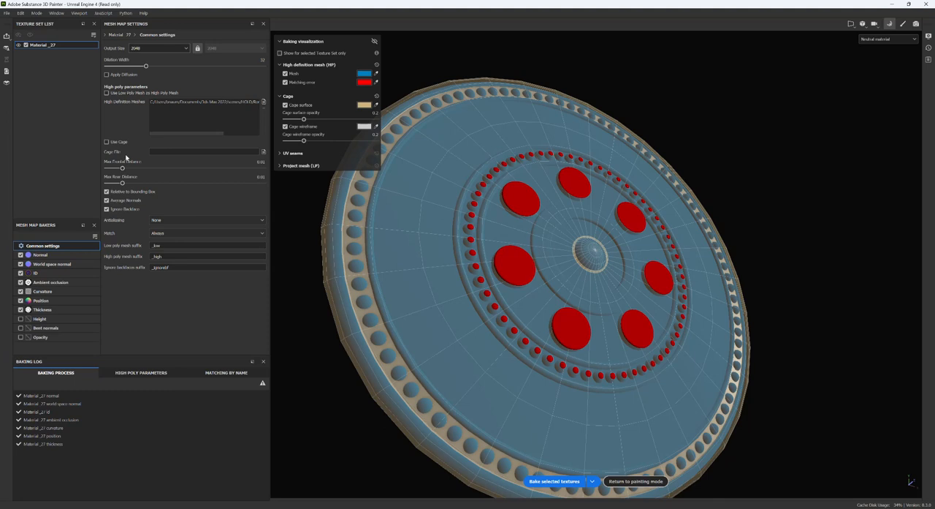
drag(122, 169, 124, 169)
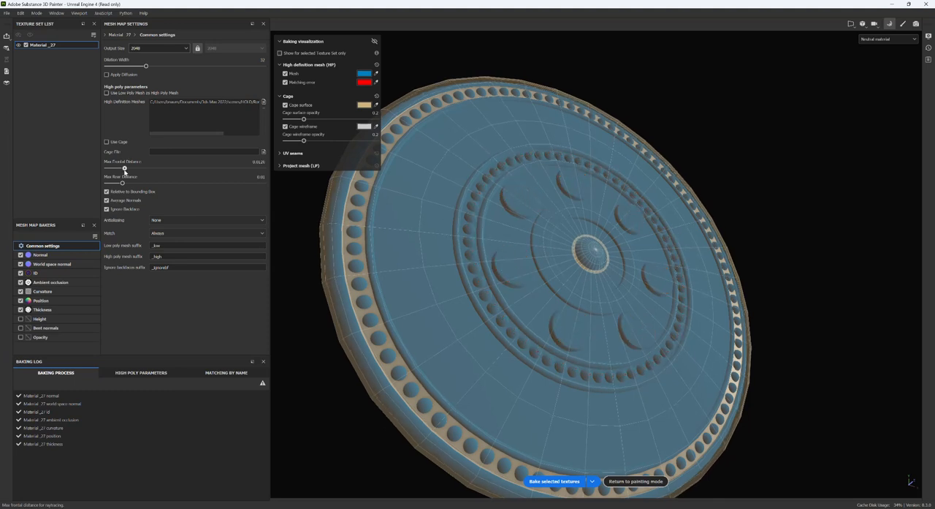
alt+drag(595, 372, 516, 303)
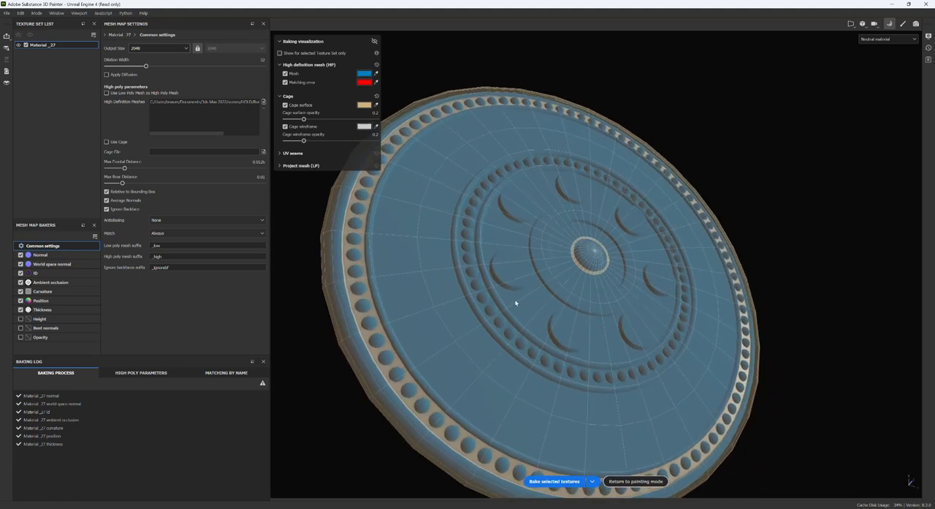
click(553, 482)
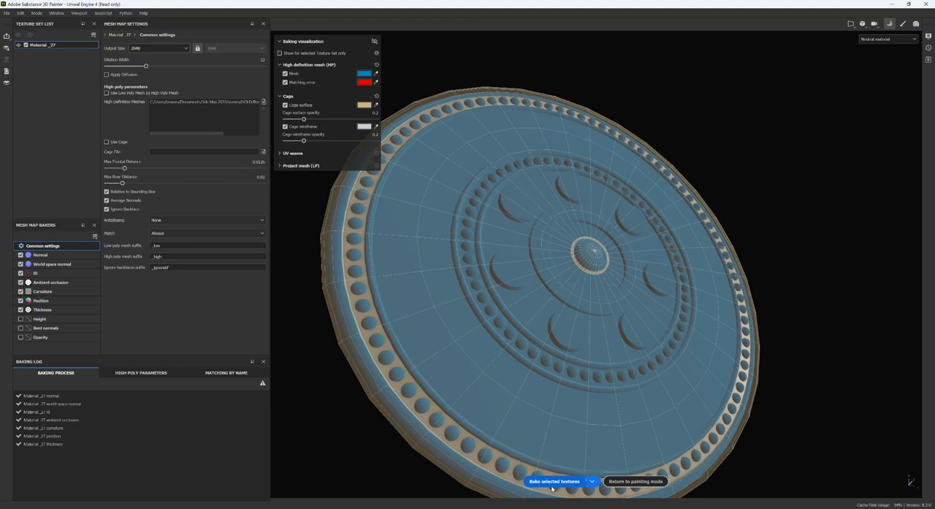
- Return to painting mode and inspect the rebaked shield from several angles along with its mesh maps
click(636, 482)
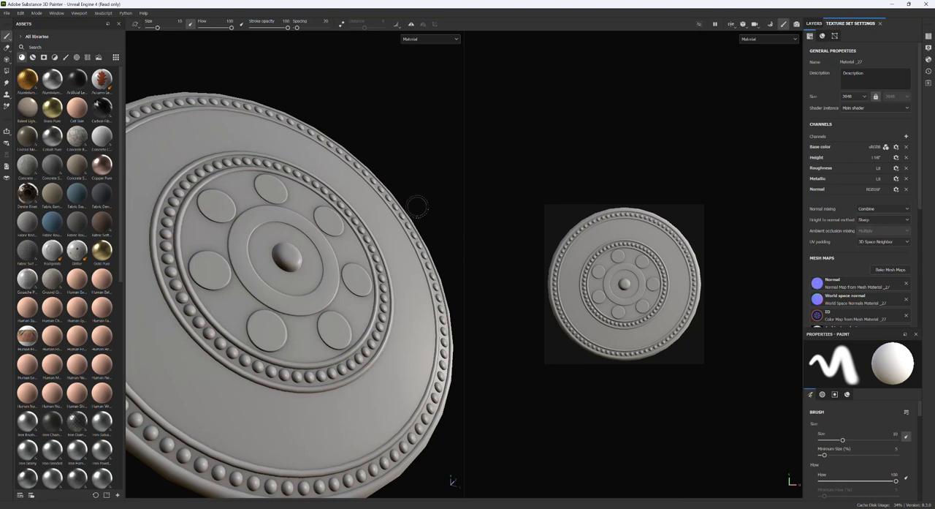
mouse_move(404, 97)
alt+mouse_down()
mouse_move(314, 147)
mouse_move(353, 157)
alt+mouse_up()
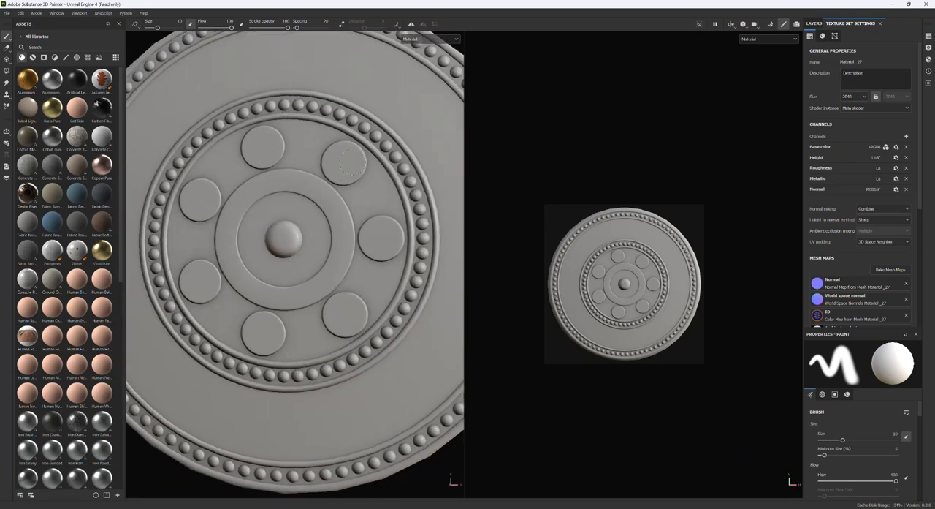
scroll(353, 157, down, 3)
alt+drag(225, 405, 303, 388)
scroll(831, 281, down, 5)
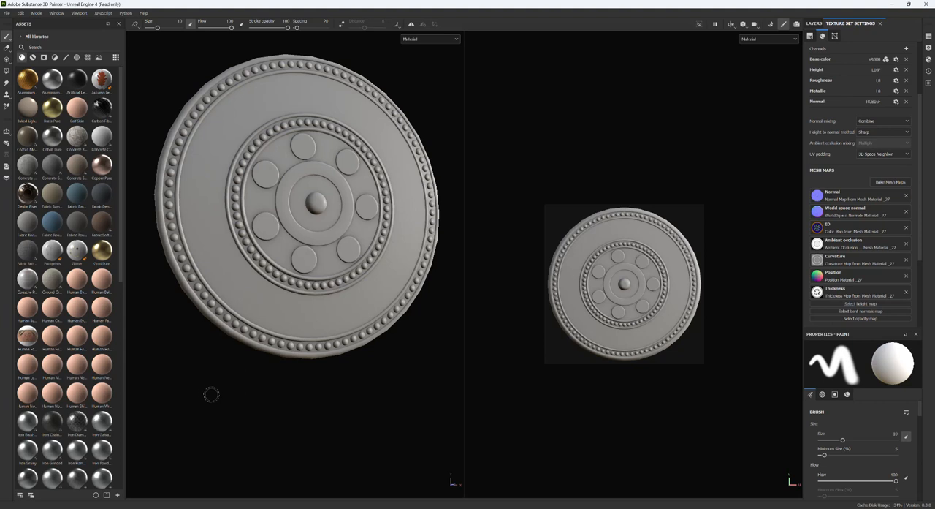
mouse_move(184, 396)
shift+right_down()
mouse_move(273, 390)
mouse_move(224, 396)
mouse_move(241, 396)
shift+right_up()
middle_drag(383, 396, 394, 455)
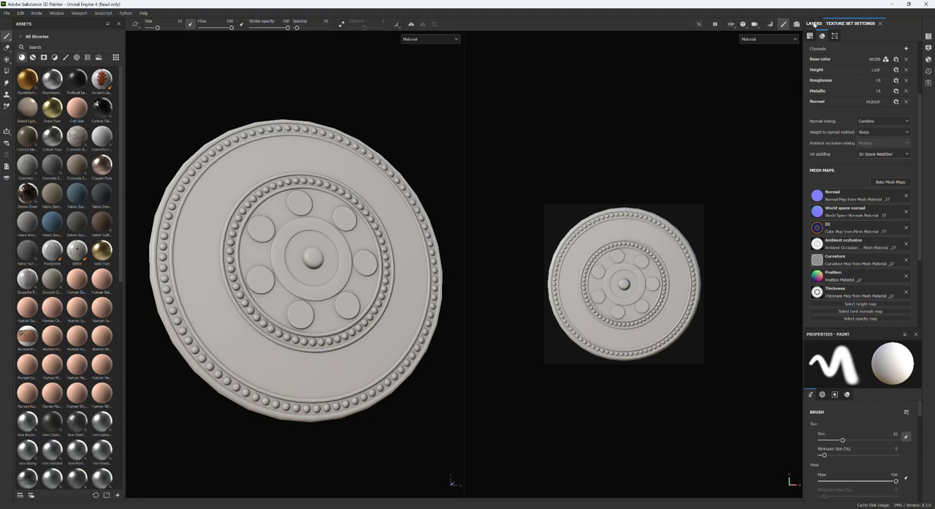
- Display the layer stack and add the Brass Pure material as a fill layer beneath Layer 1
click(814, 23)
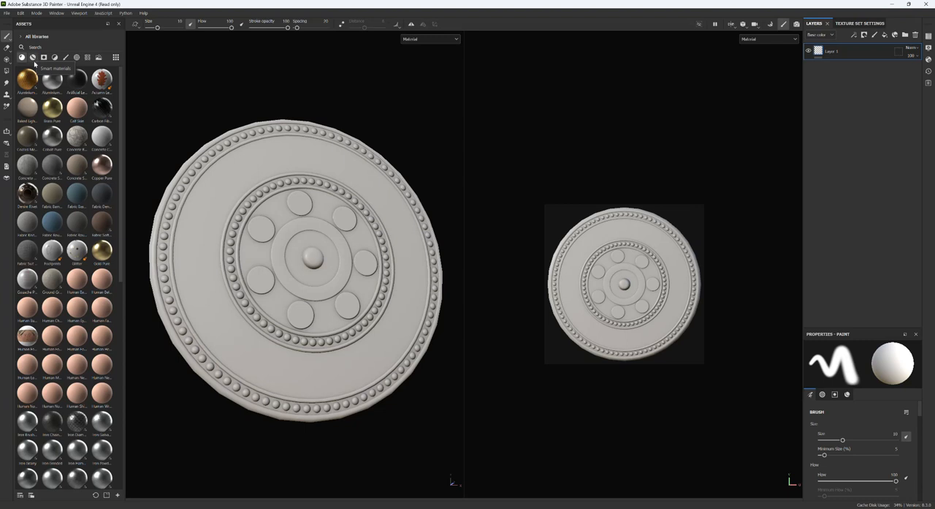
mouse_move(64, 363)
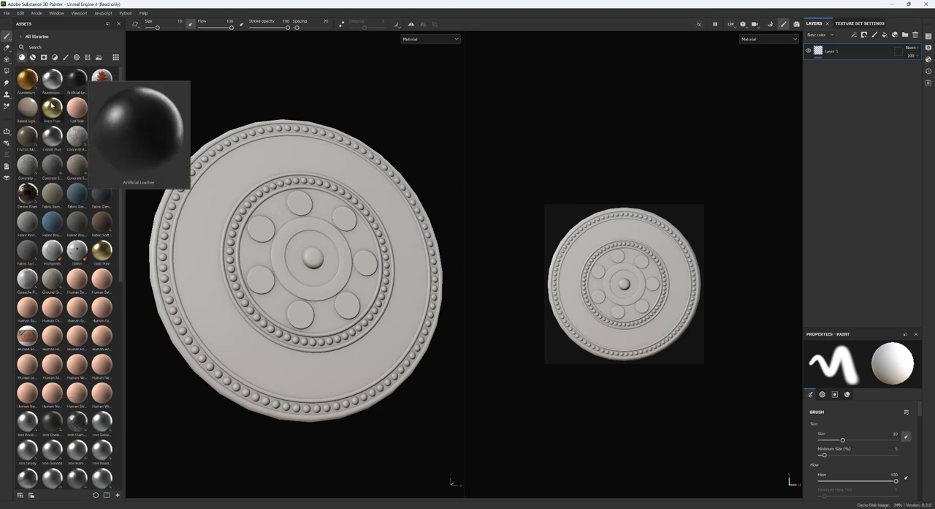
drag(51, 108, 847, 53)
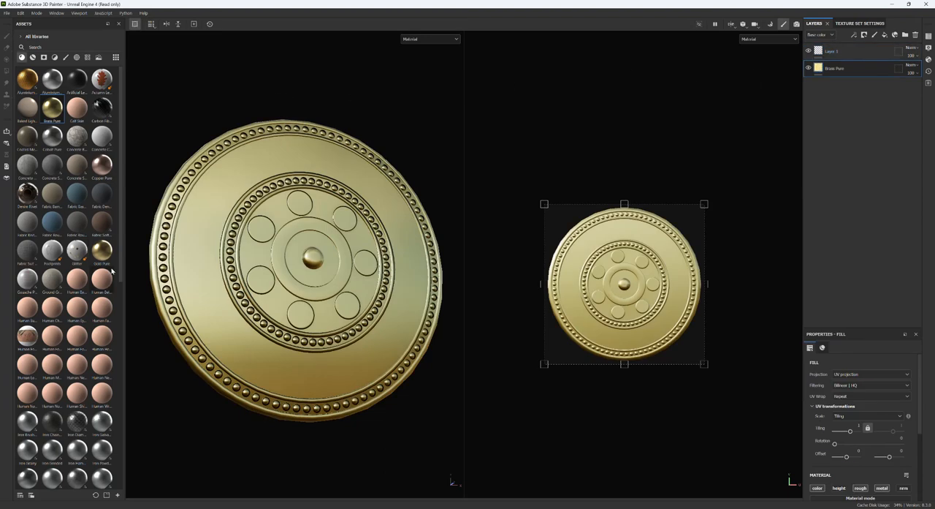
- Add the blue Plastic Glossy Pure material as the top layer, masked by color selection to the orange ID areas
scroll(77, 288, down, 5)
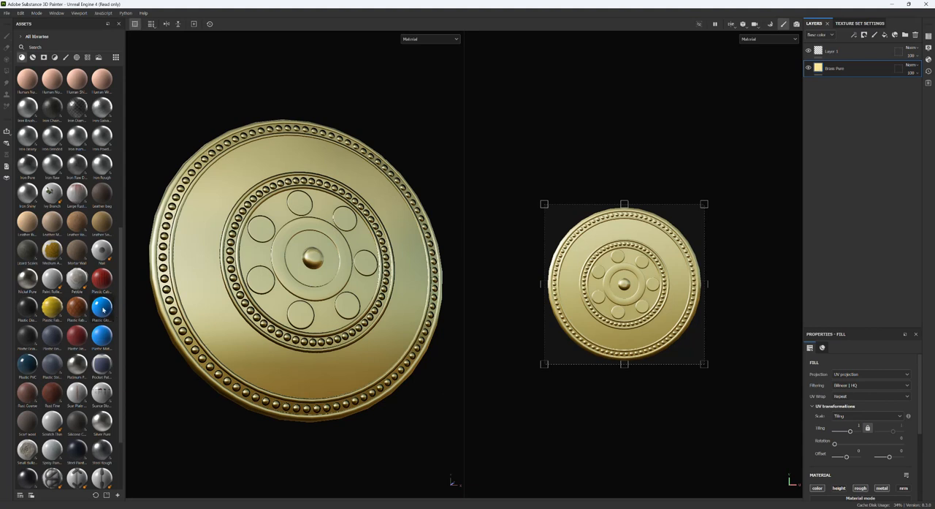
drag(105, 311, 859, 48)
right_click(858, 52)
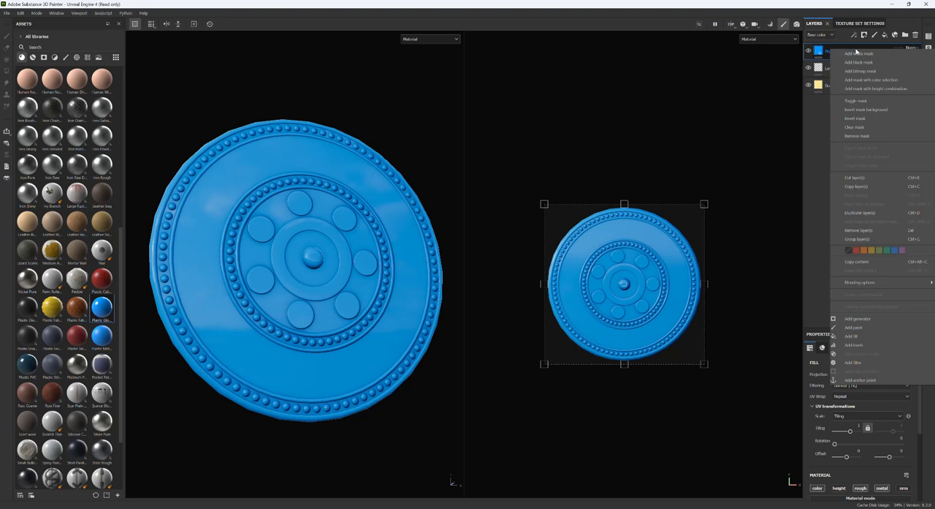
click(856, 80)
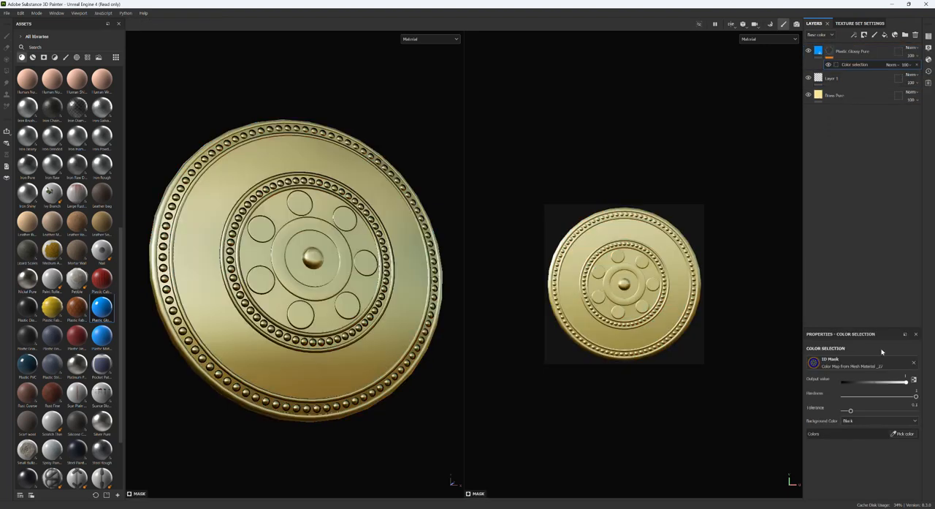
click(906, 433)
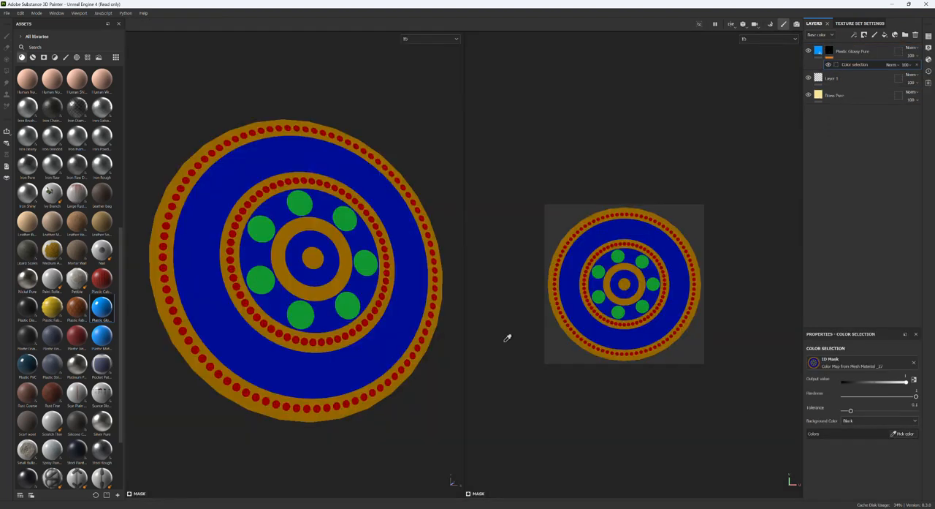
click(429, 209)
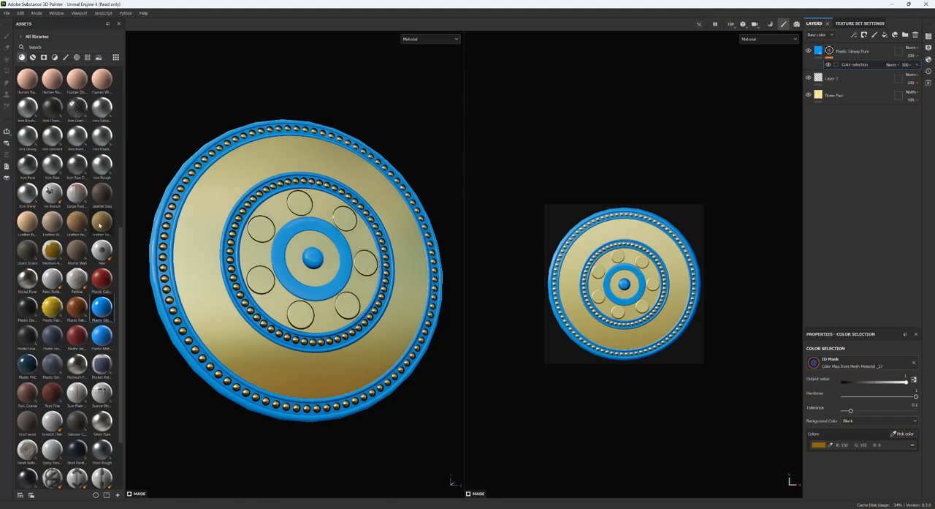
- Add the Human Cheek Skin material as the top layer, masked by color selection to the green ID circles
scroll(58, 153, up, 5)
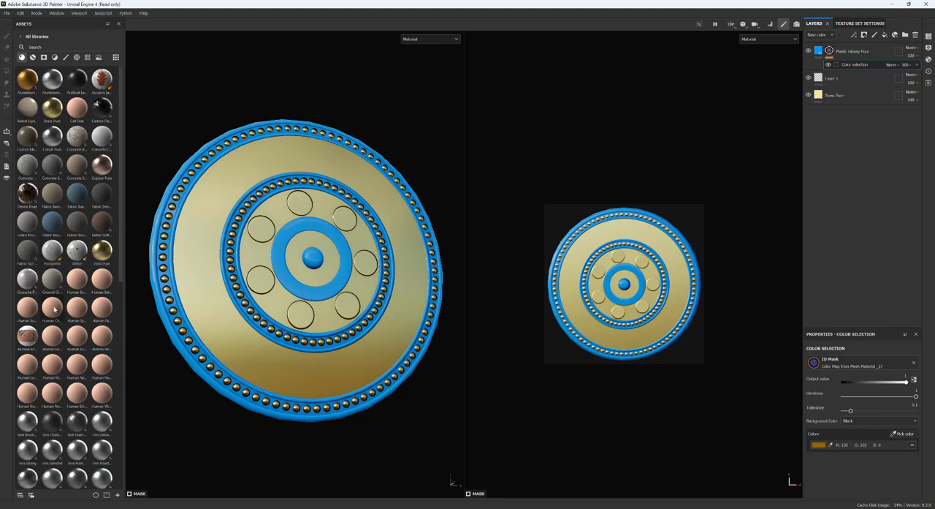
drag(58, 307, 862, 50)
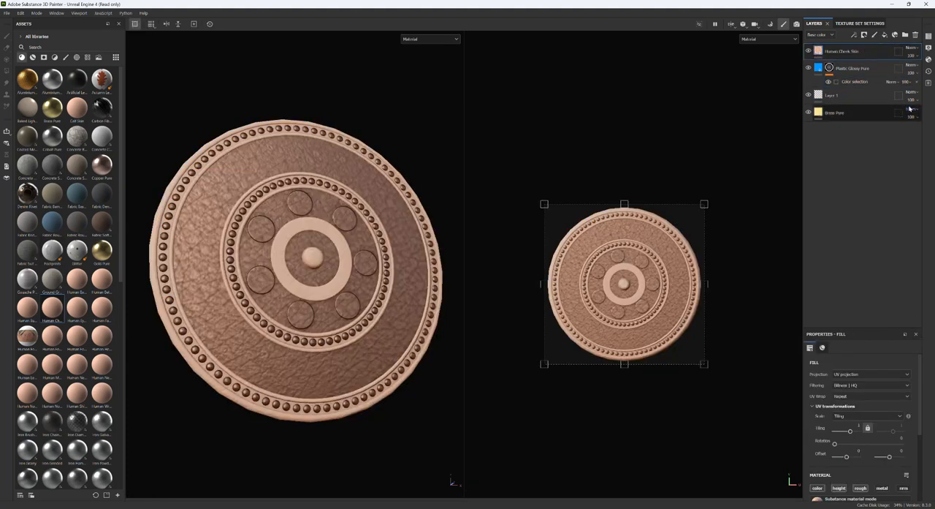
right_click(847, 52)
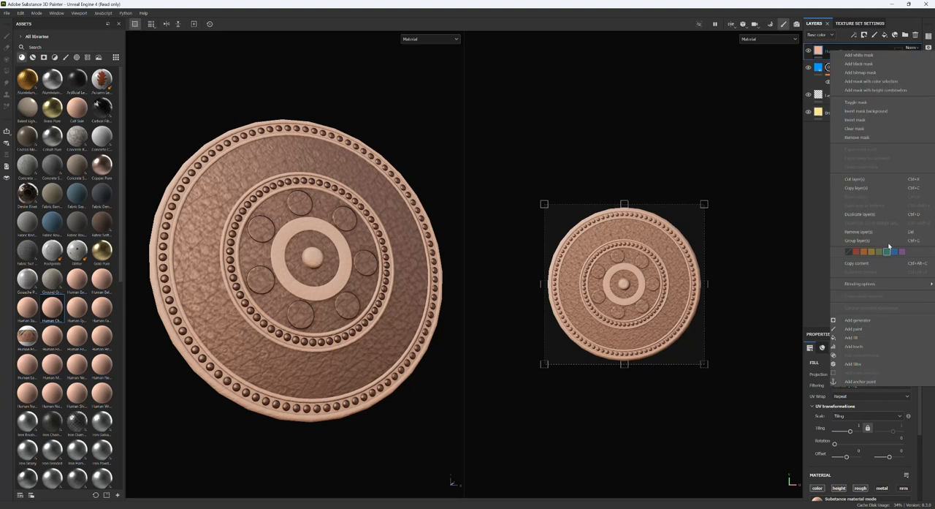
click(882, 82)
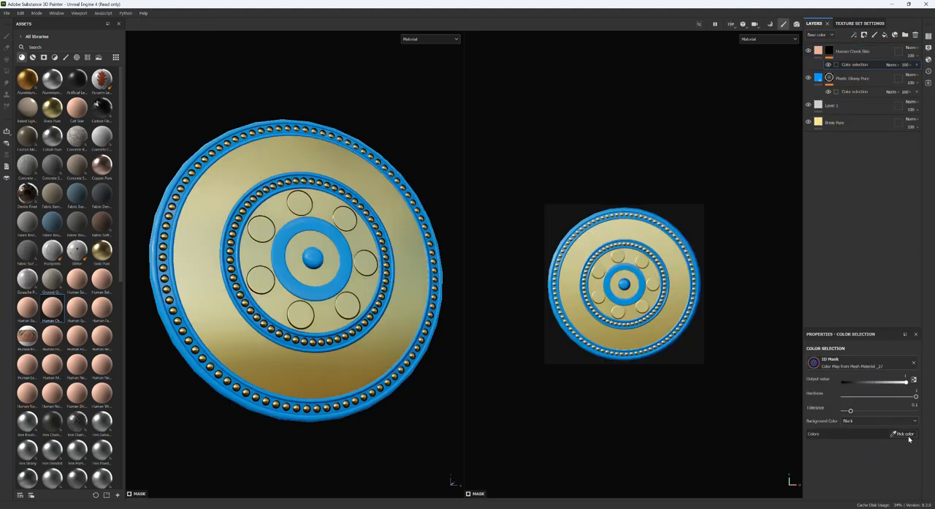
click(893, 433)
click(370, 263)
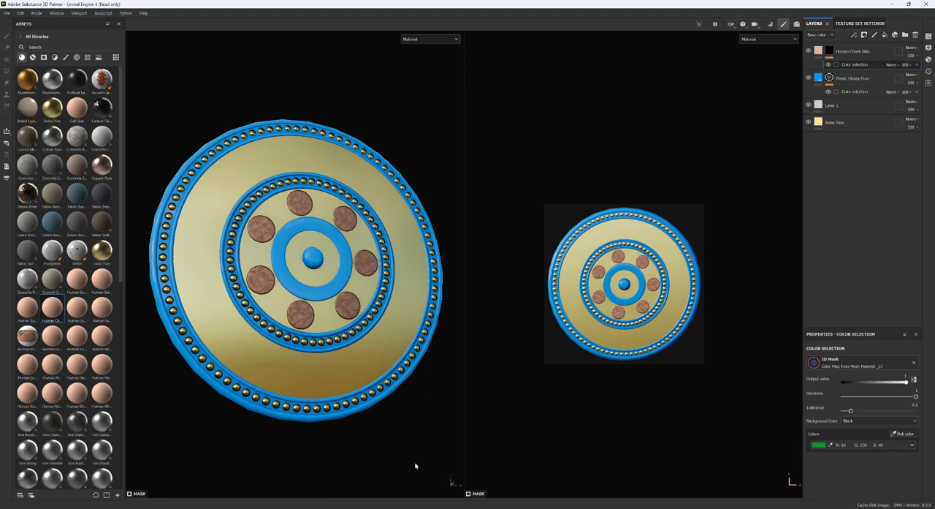
- Enlarge the Properties panel and look through the brush, alpha and stencil settings of the Human Cheek Skin mask
click(829, 52)
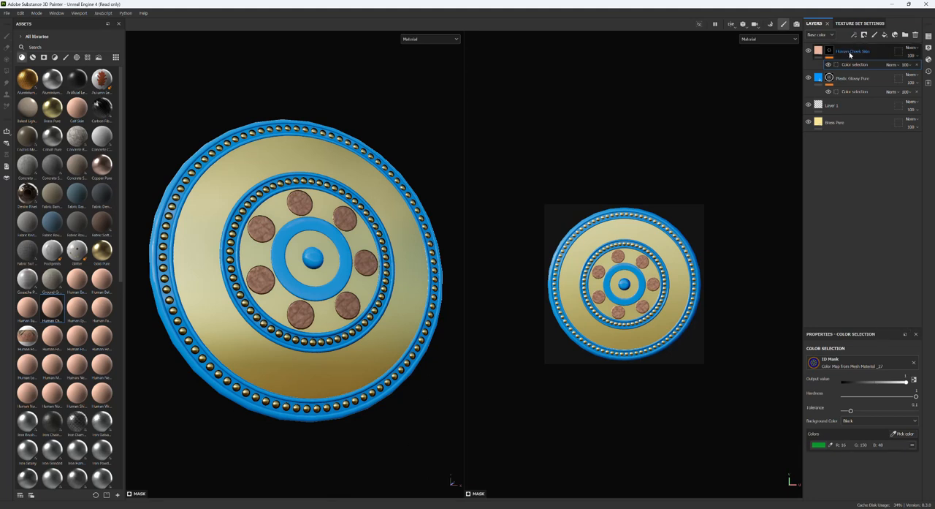
scroll(858, 430, down, 10)
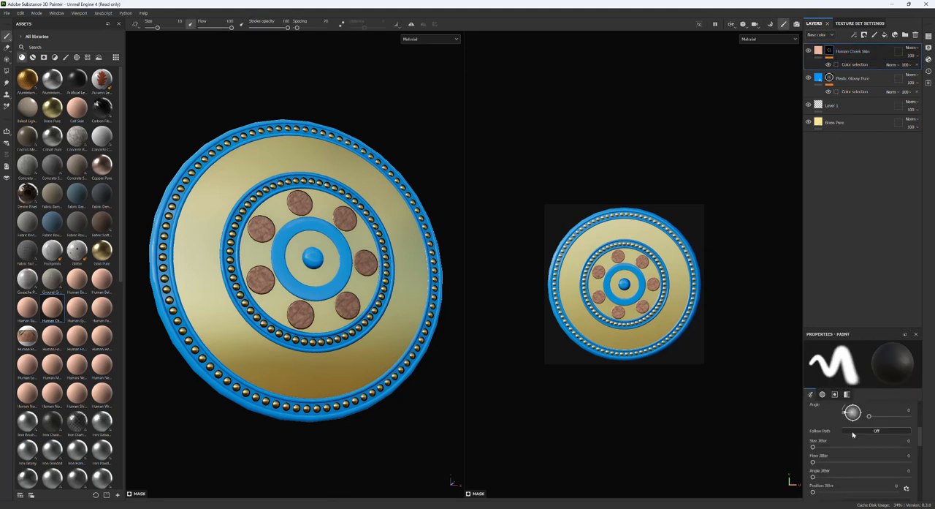
scroll(853, 435, down, 3)
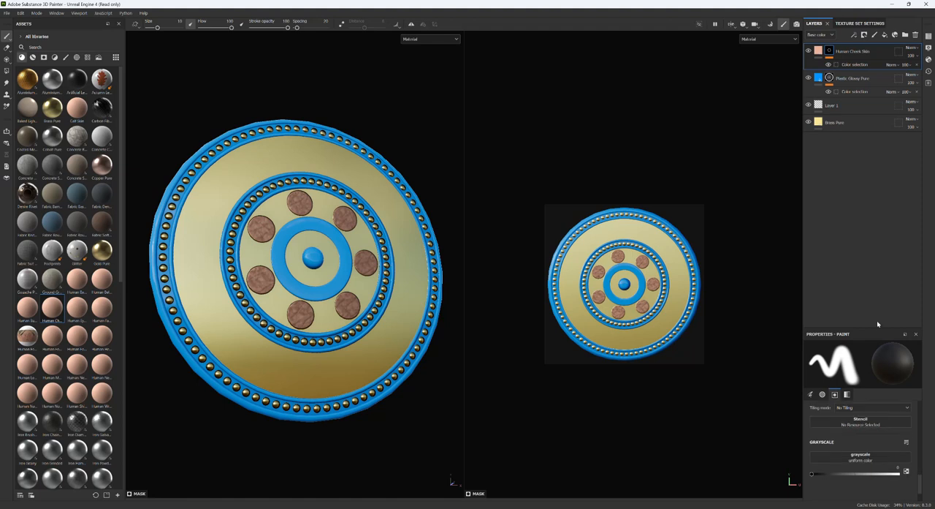
drag(871, 327, 890, 188)
scroll(849, 316, up, 6)
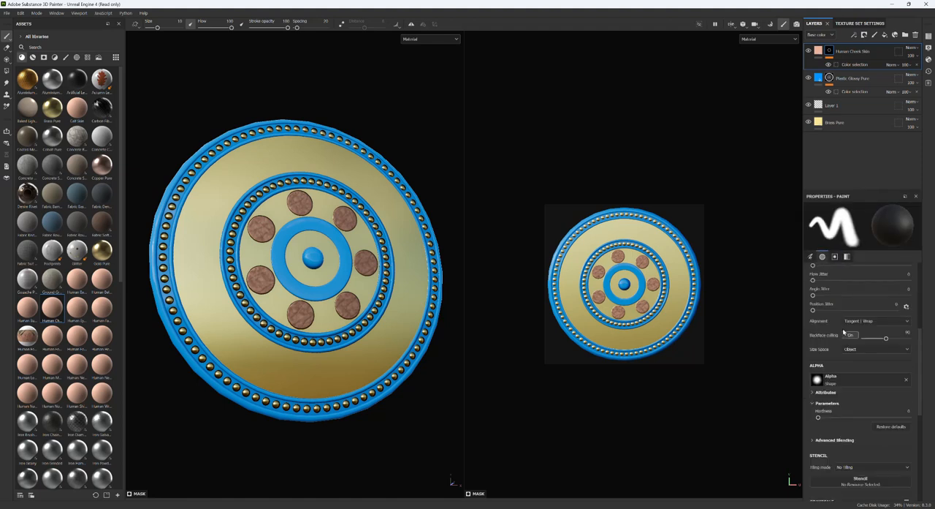
scroll(845, 332, up, 8)
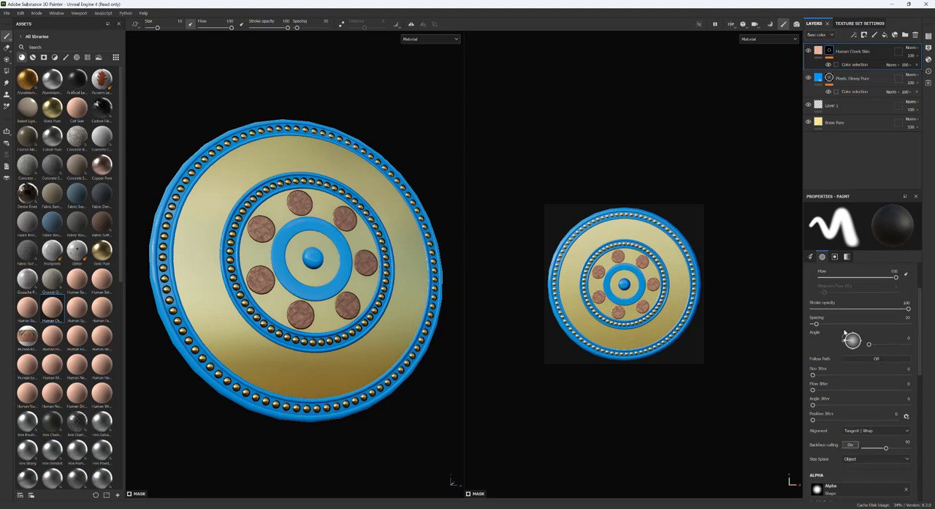
click(823, 256)
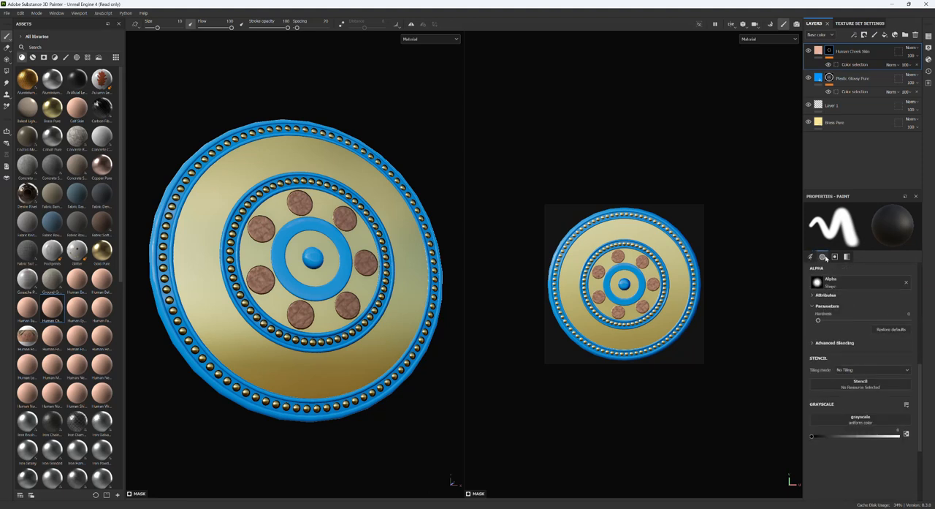
click(835, 256)
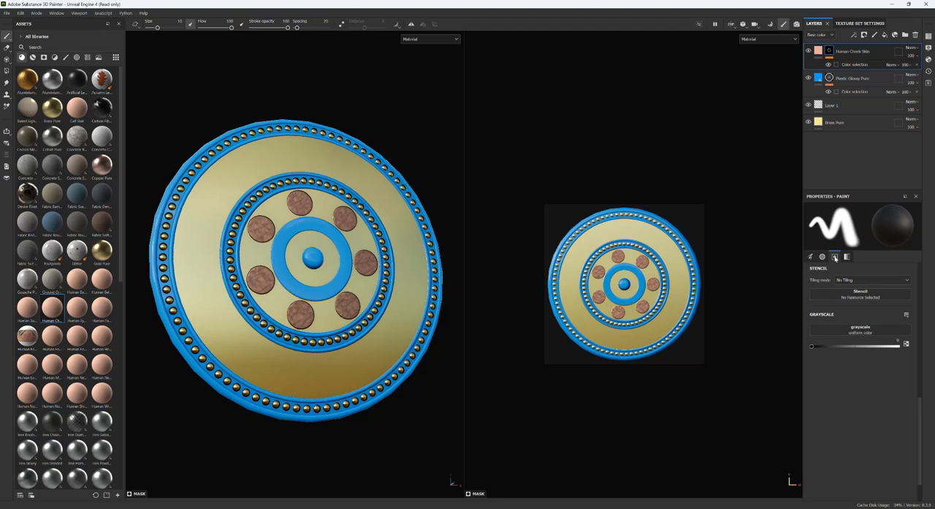
- Set the UV tiling of the Human Cheek Skin fill to 4 and check the circles up close
click(819, 50)
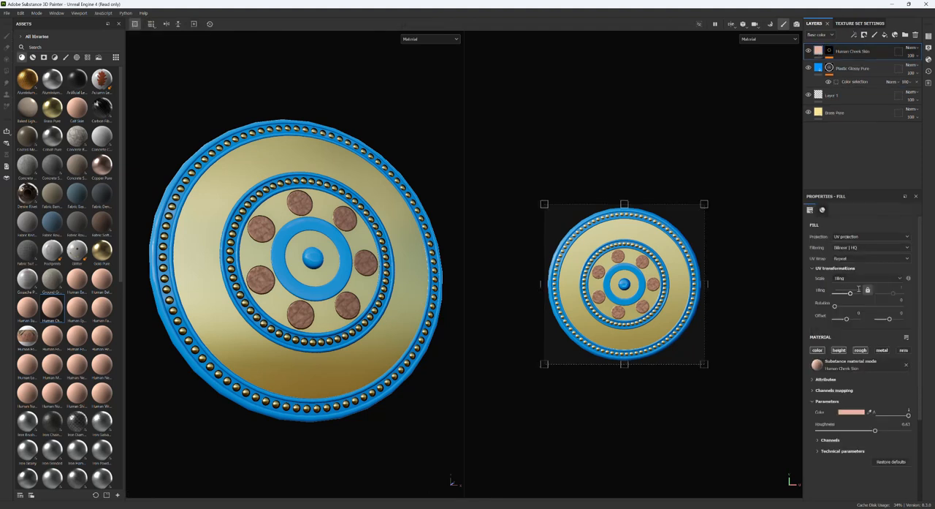
drag(850, 292, 852, 292)
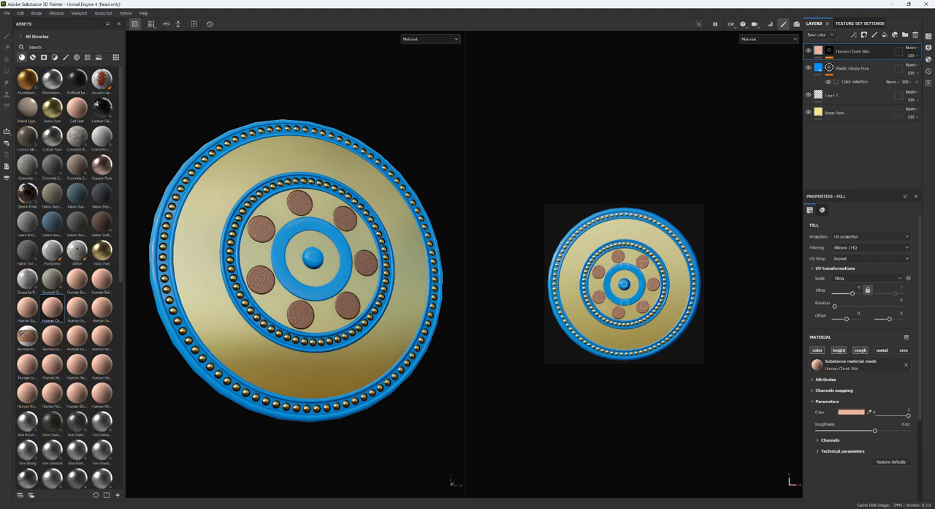
scroll(278, 265, up, 5)
scroll(278, 265, down, 5)
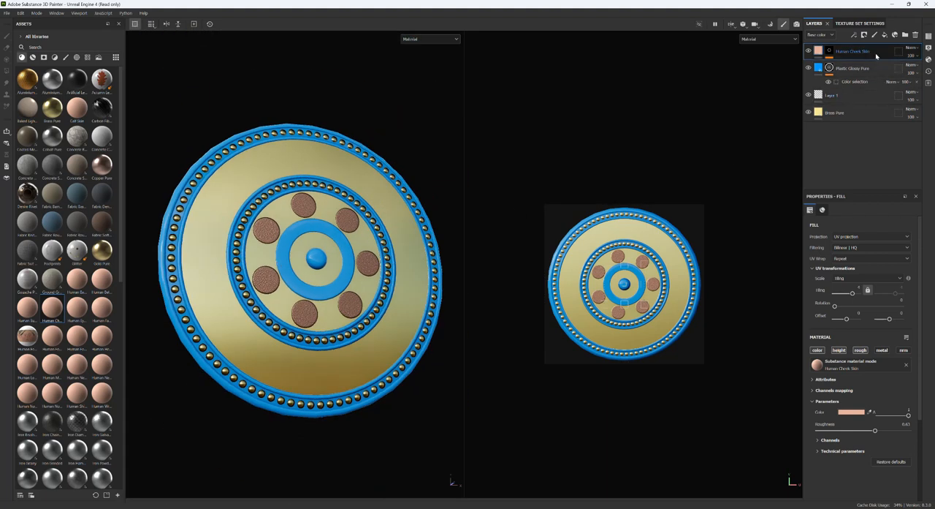
- Delete all layers from the layer stack
key(Delete)
key(Delete)
key(Delete)
key(Delete)
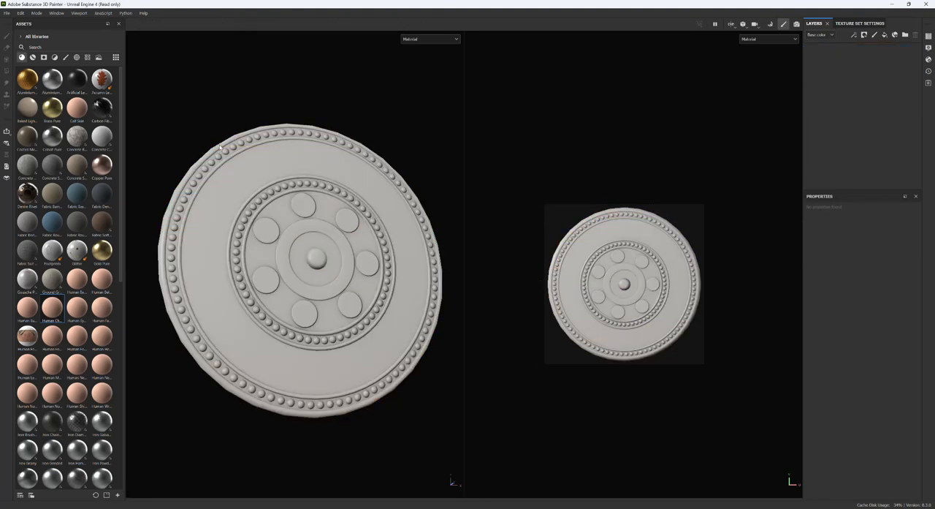
- Browse the smart materials and add Brass_Old as the shield's base layer, viewing the result from an angle
scroll(51, 291, down, 6)
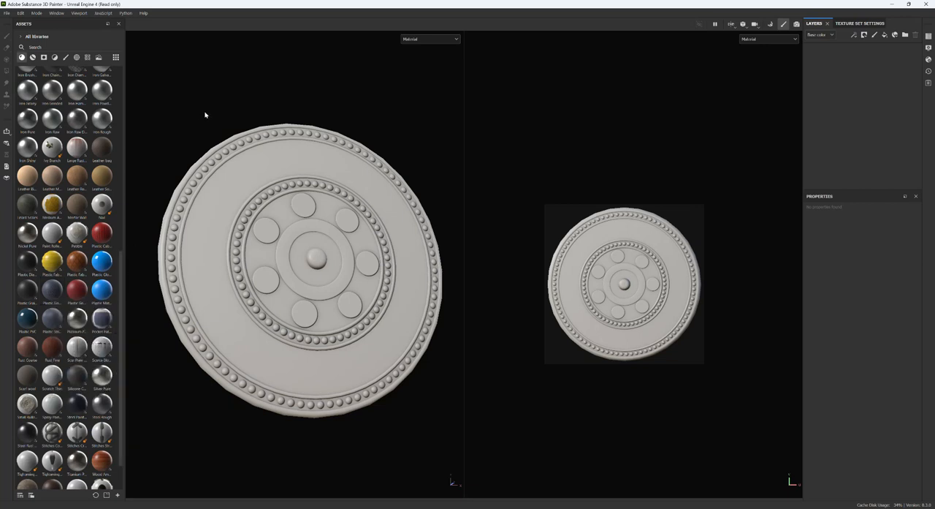
click(33, 58)
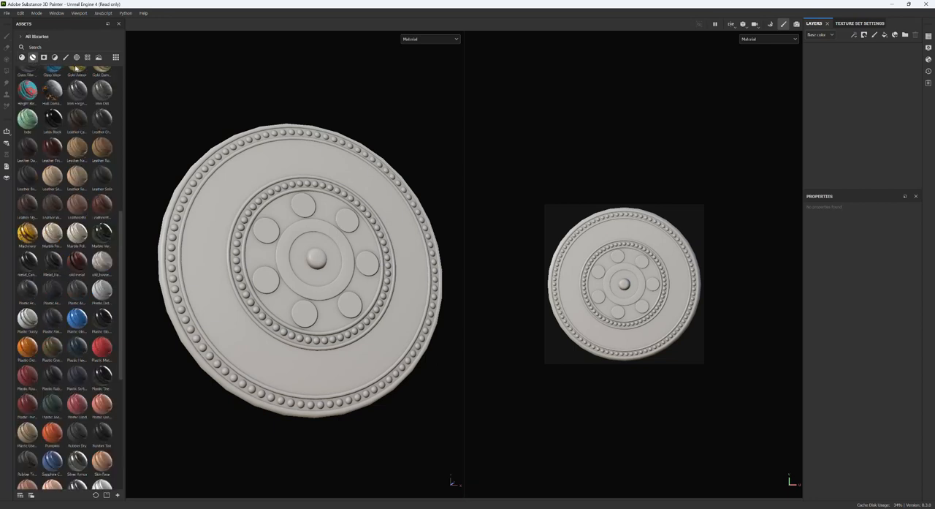
scroll(95, 282, down, 5)
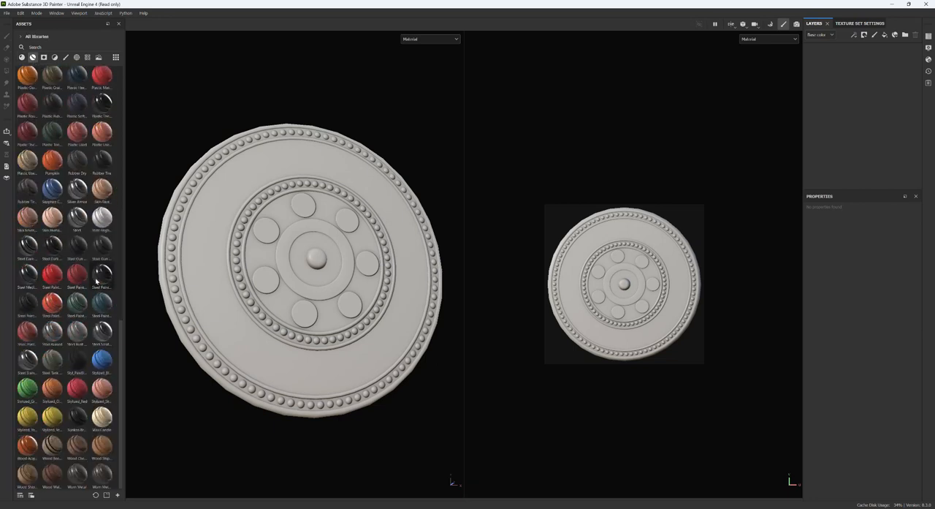
mouse_move(97, 281)
alt+drag(397, 431, 365, 445)
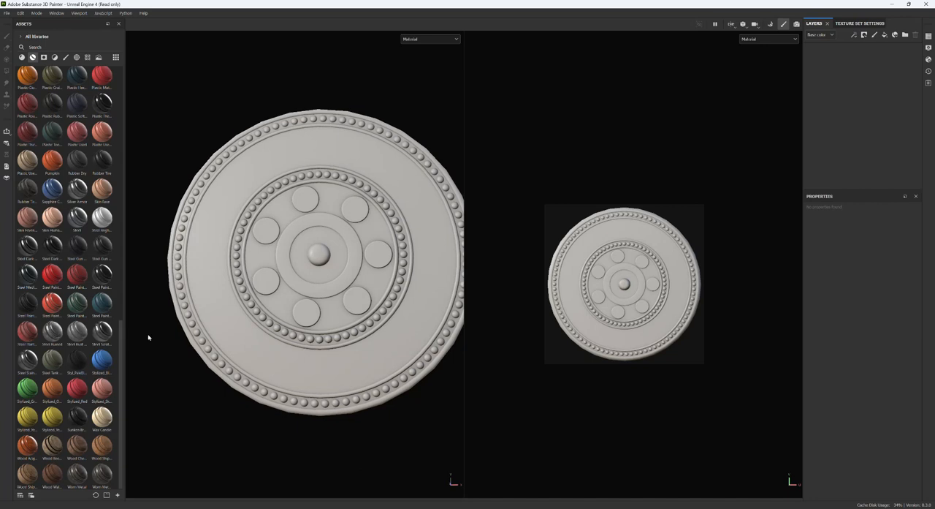
scroll(95, 174, up, 15)
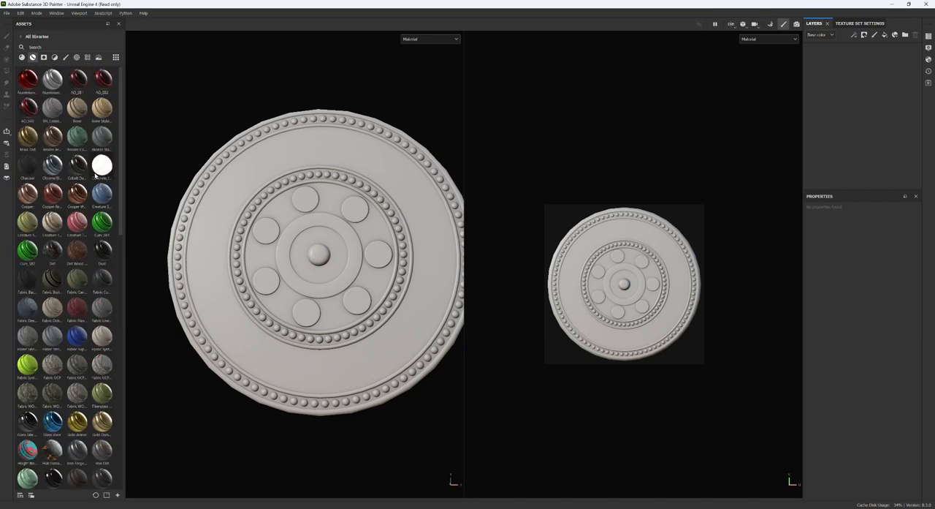
drag(27, 136, 878, 88)
mouse_move(218, 462)
alt+mouse_down()
mouse_move(287, 443)
mouse_move(255, 411)
mouse_move(177, 430)
mouse_move(145, 449)
mouse_move(171, 459)
mouse_move(211, 451)
alt+mouse_up()
shift+right_drag(211, 450, 236, 462)
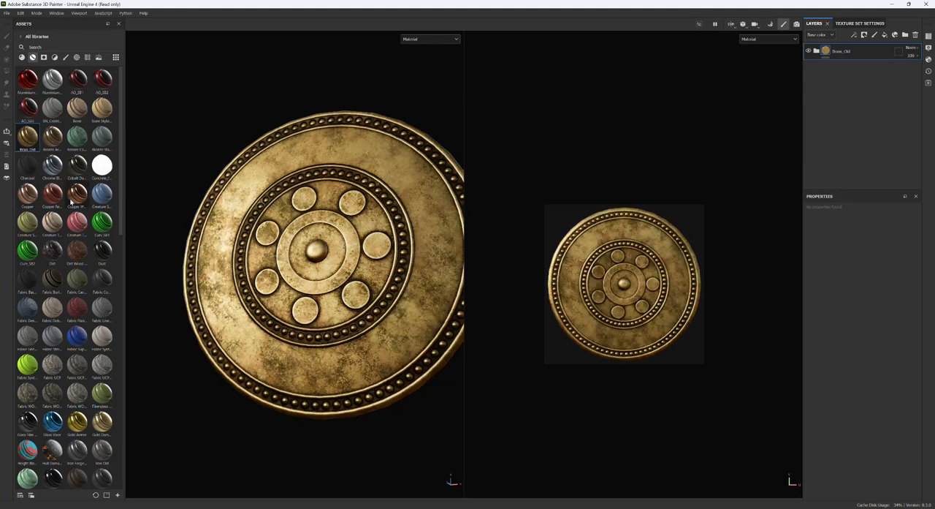
- Add the Copper Worn smart material above Brass_Old and give it a mask with color selection
mouse_move(79, 196)
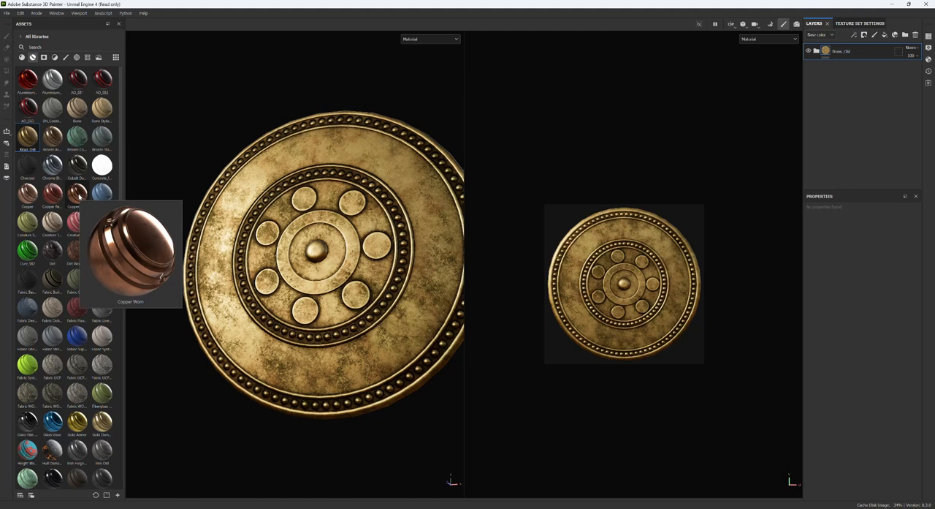
drag(79, 196, 848, 47)
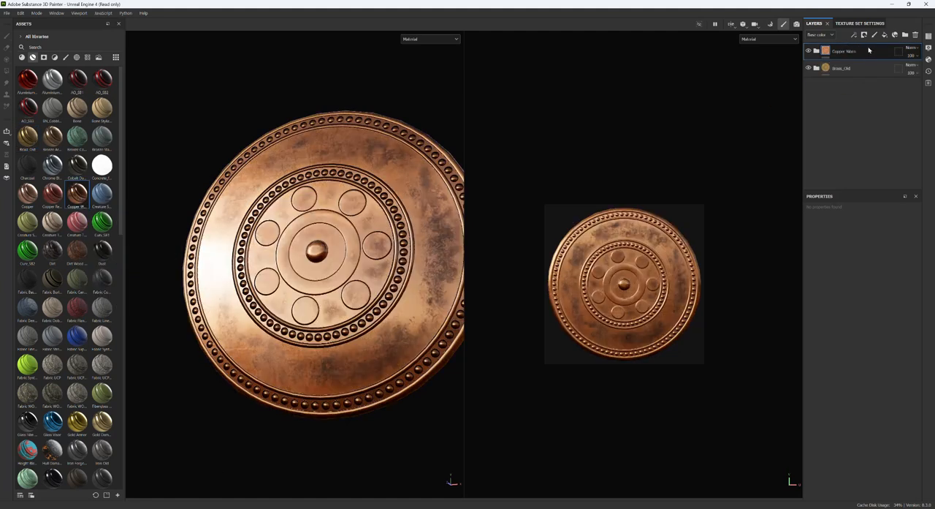
right_click(869, 50)
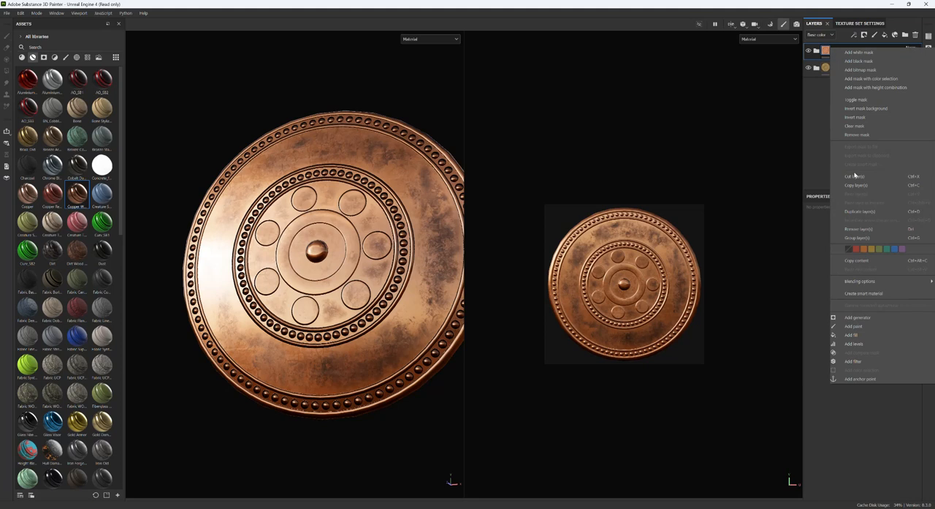
click(871, 78)
- Try limiting the Copper Worn mask to the orange ID areas, and undo that color pick
click(905, 296)
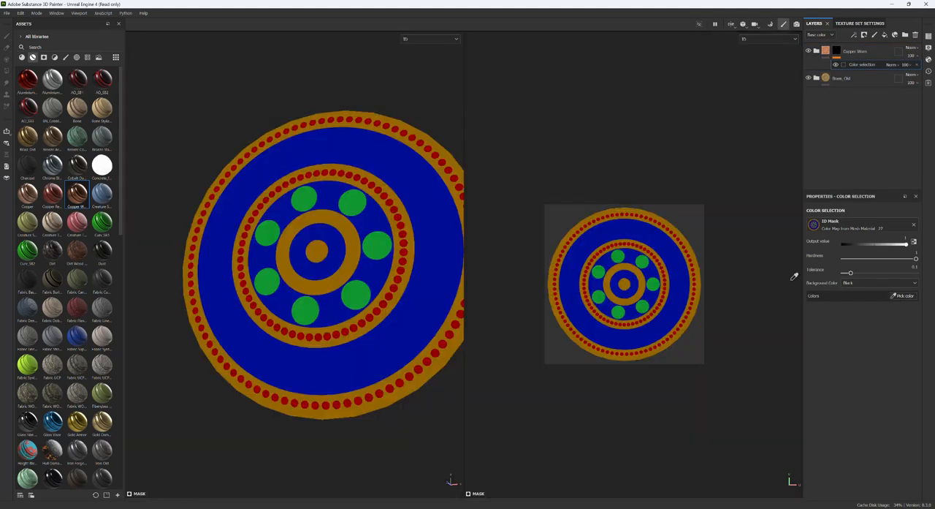
click(435, 139)
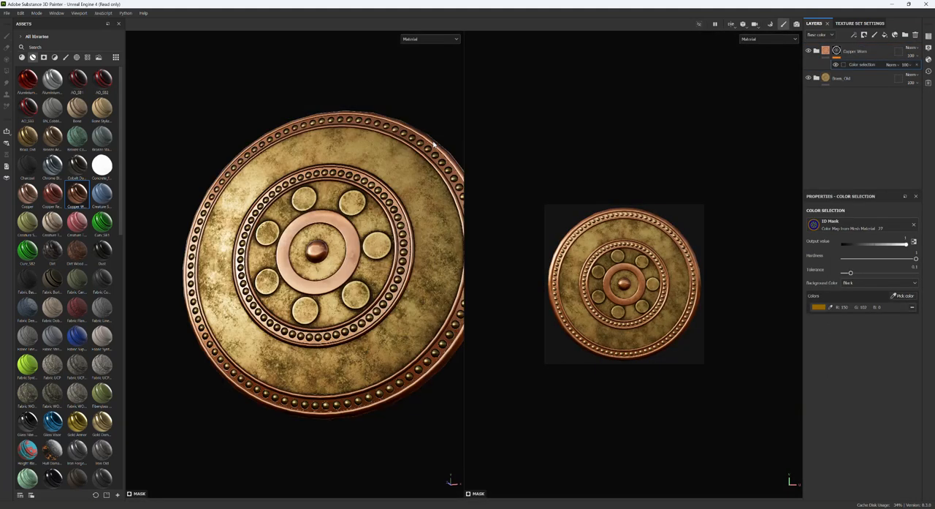
alt+drag(200, 453, 191, 435)
key(ctrl+z)
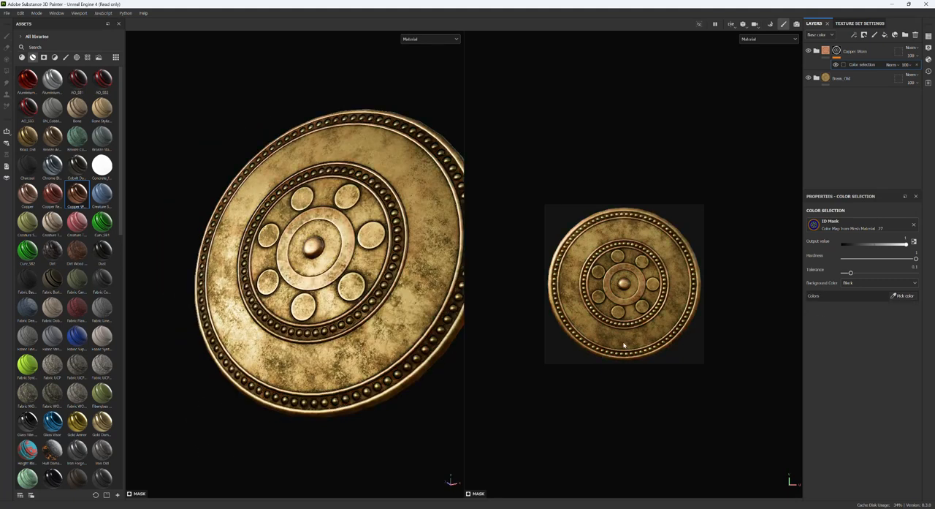
- Pick the blue ID color for the Copper Worn mask so it covers the shield's flat surfaces
click(908, 296)
click(400, 169)
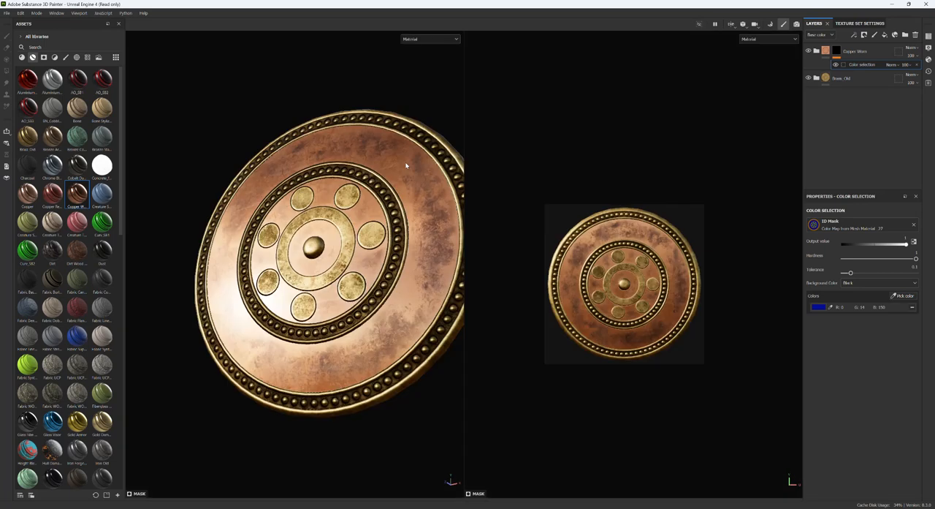
mouse_move(185, 423)
alt+mouse_down()
mouse_move(276, 441)
mouse_move(192, 421)
mouse_move(222, 453)
mouse_move(223, 414)
mouse_move(182, 416)
mouse_move(191, 418)
alt+mouse_up()
- Try adding the green ID circles to the Copper Worn mask, and undo that addition
click(906, 296)
click(370, 226)
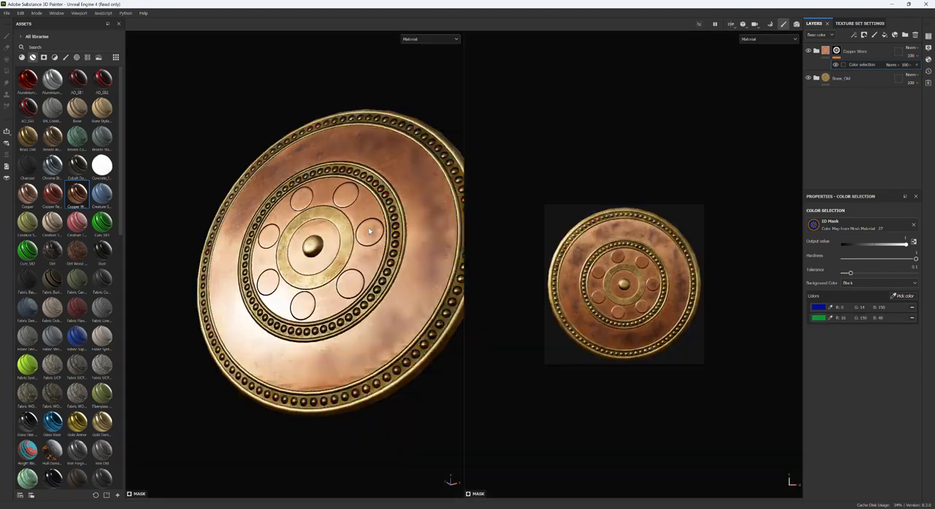
alt+drag(201, 411, 224, 390)
key(ctrl+z)
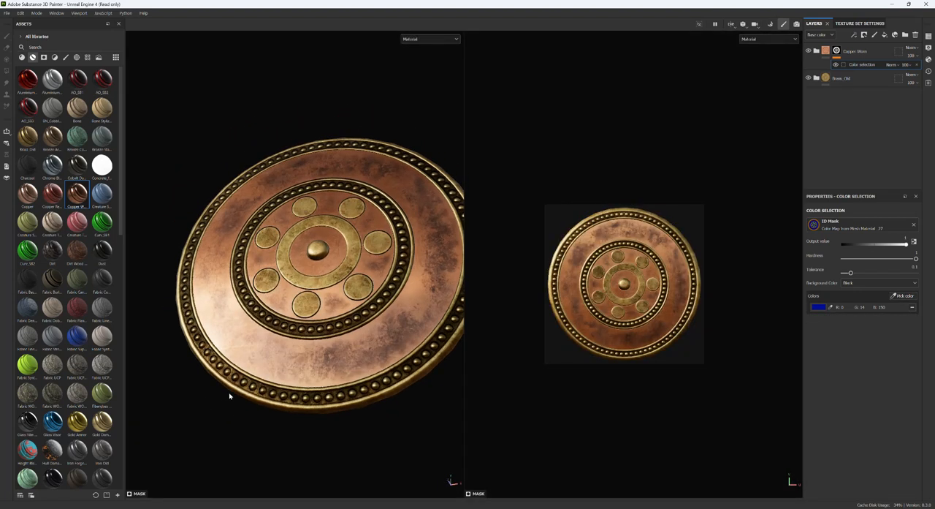
- Add the Gold Armor smart material above Copper Worn and give it a mask with color selection
click(867, 57)
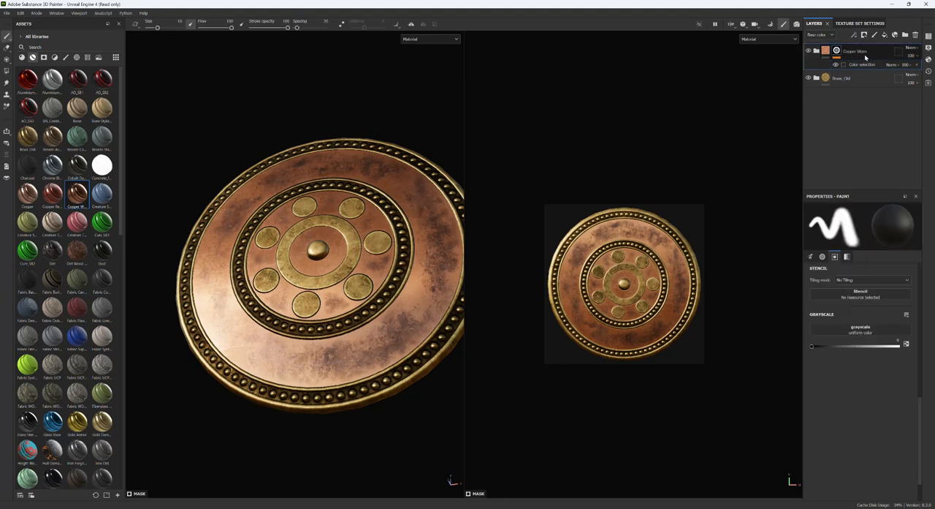
drag(77, 422, 881, 45)
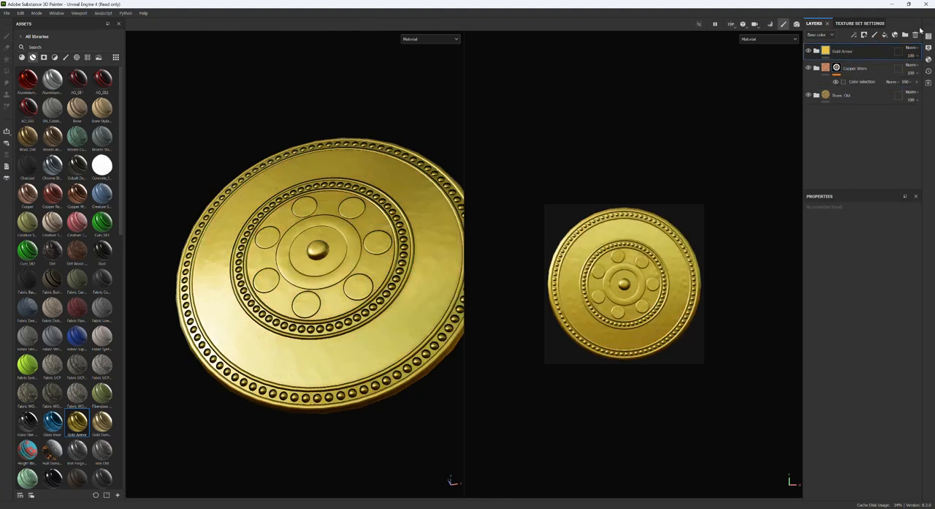
right_click(859, 49)
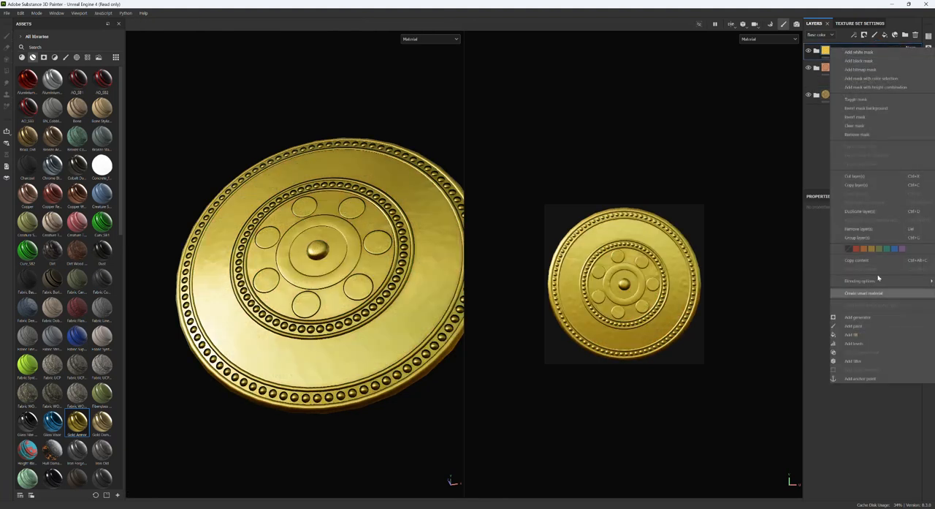
click(893, 80)
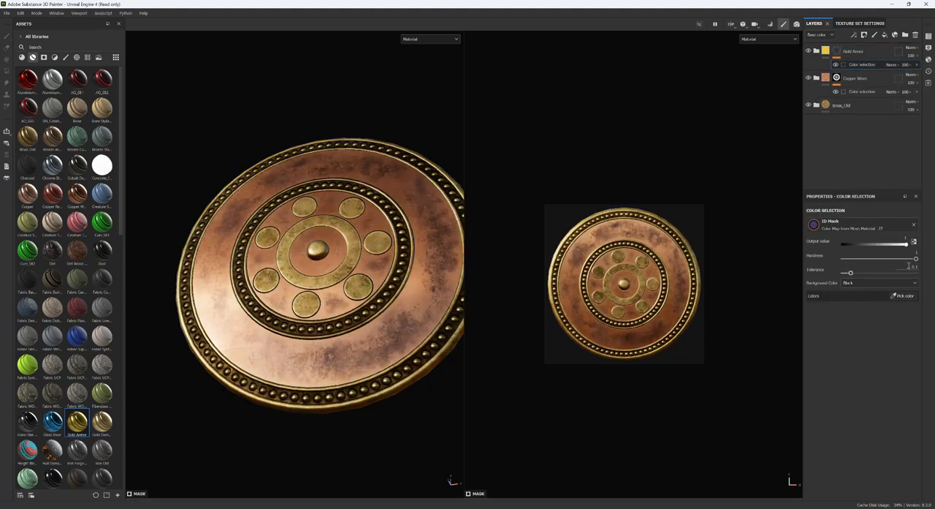
- Pick the red ID color for the Gold Armor mask so it covers the rivets in the shield's rings
click(905, 296)
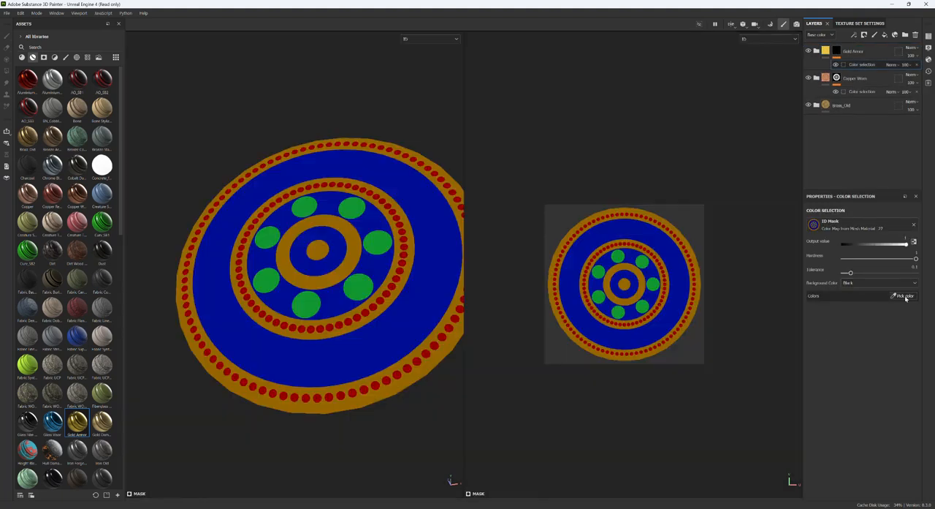
click(403, 234)
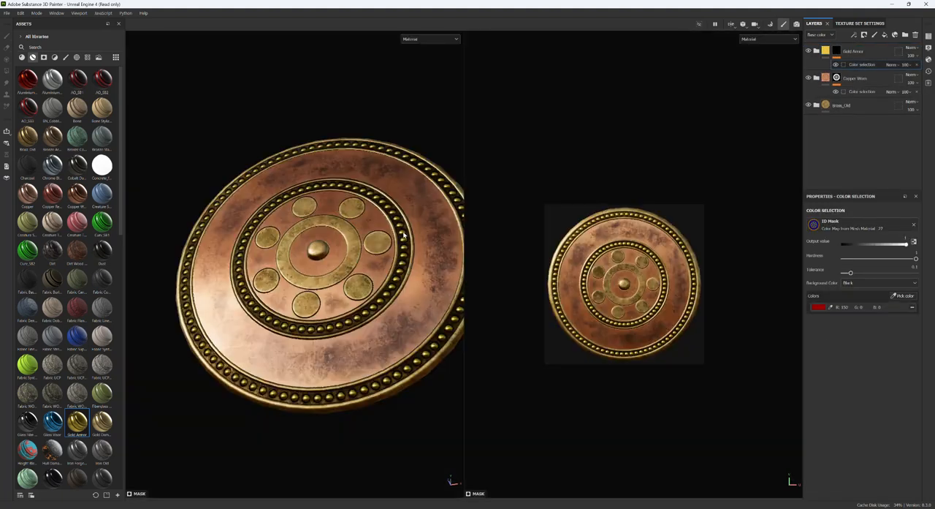
alt+drag(221, 413, 231, 476)
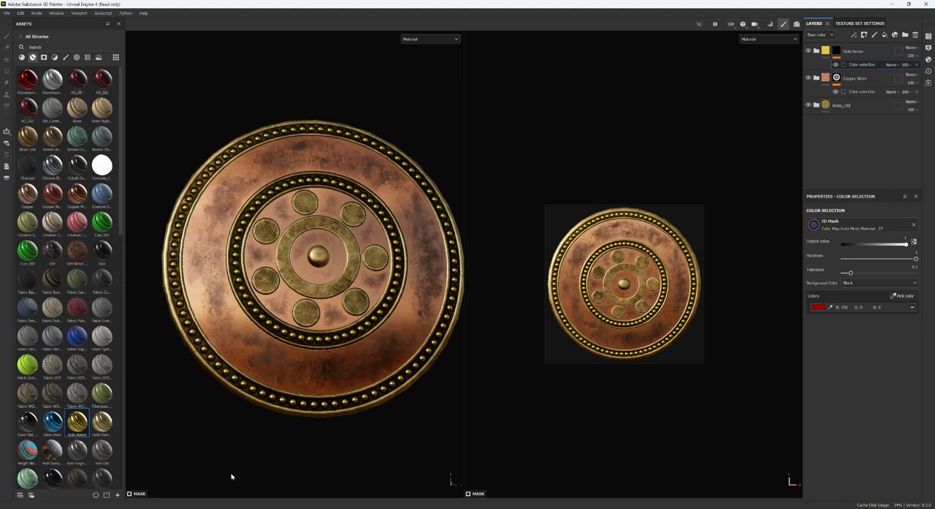
mouse_move(193, 462)
shift+right_down()
mouse_move(257, 463)
mouse_move(191, 459)
mouse_move(209, 472)
shift+right_up()
alt+drag(208, 471, 253, 468)
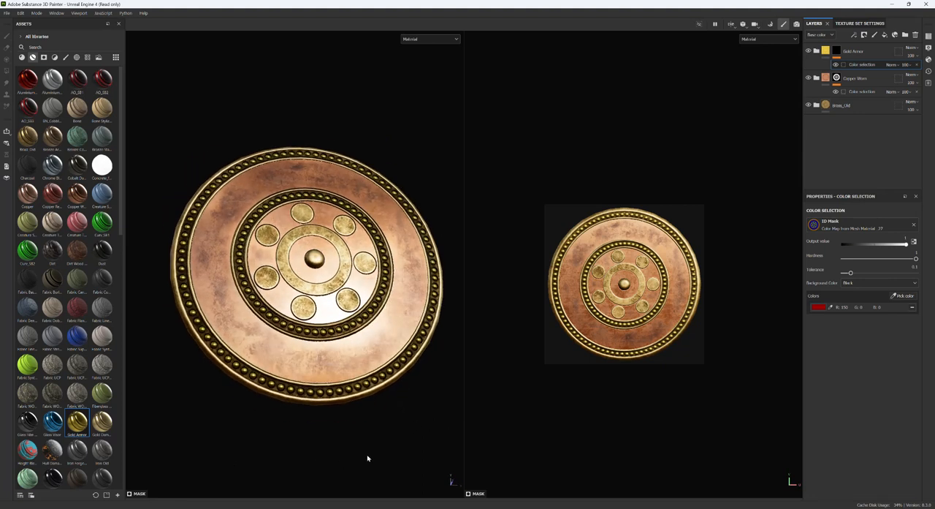
alt+drag(386, 444, 377, 446)
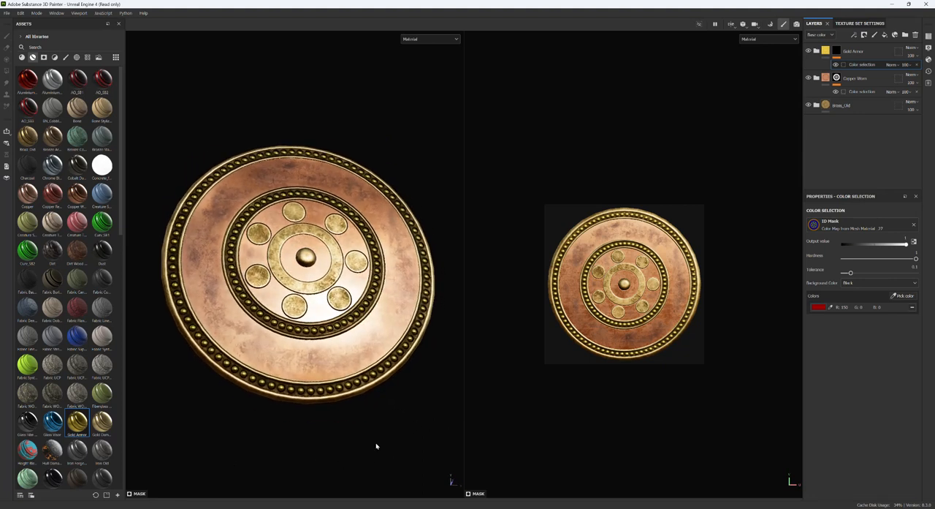
- Try the Creature Tongue smart material over the whole shield, and delete that layer
drag(77, 220, 869, 49)
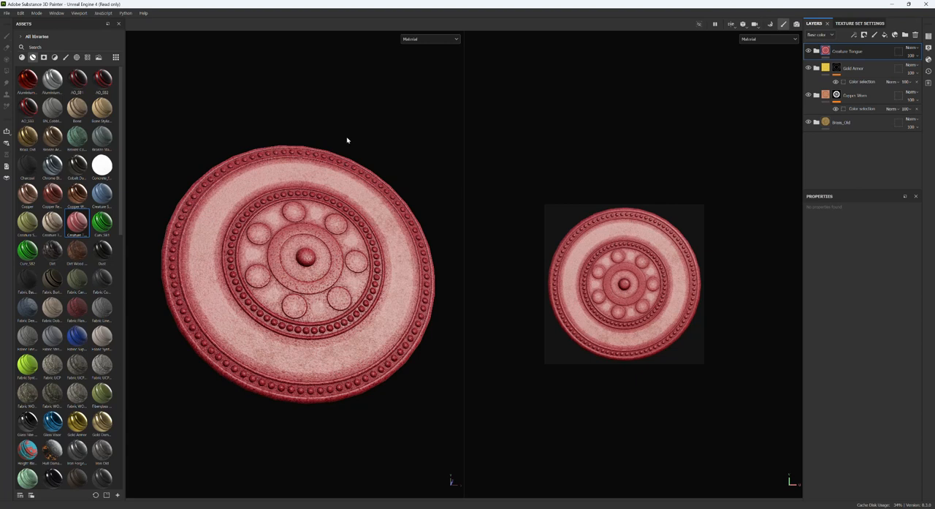
alt+drag(401, 128, 424, 159)
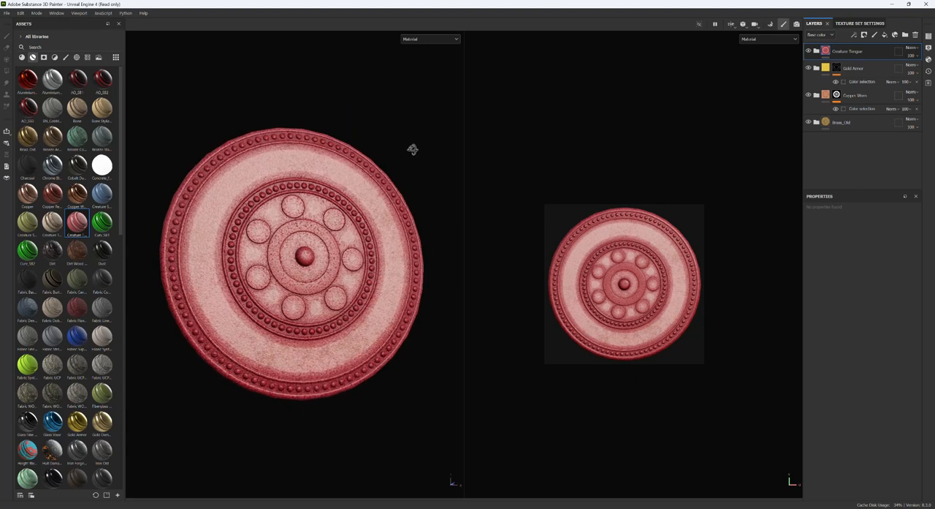
click(915, 34)
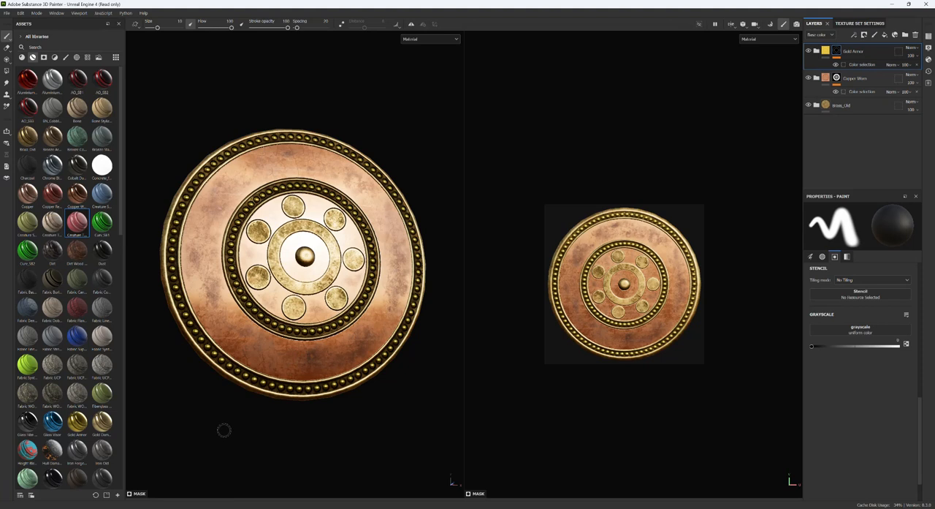
- Export the shield's textures to the Roman_Shield folder under 3ds Max 2022 scenes\HOLD, and close the export dialog
click(9, 14)
click(11, 122)
click(590, 166)
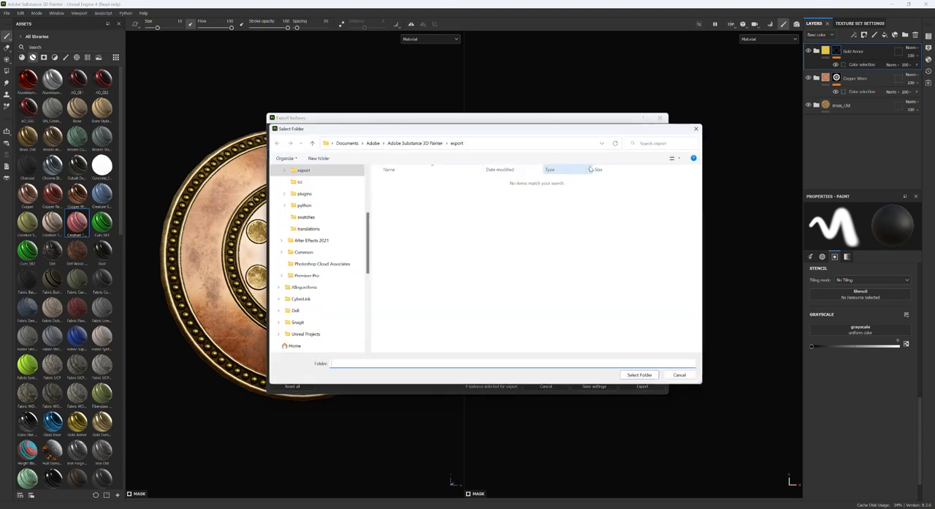
key(ctrl+v)
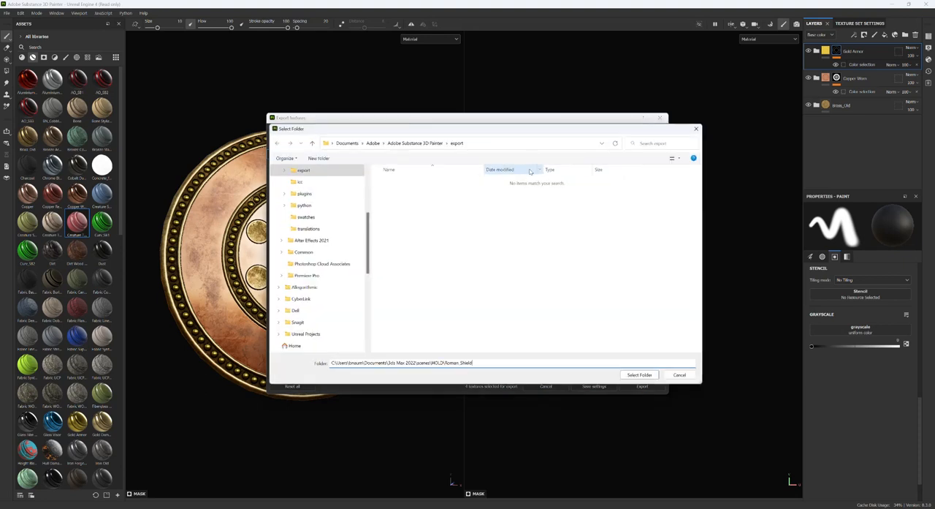
key(Return)
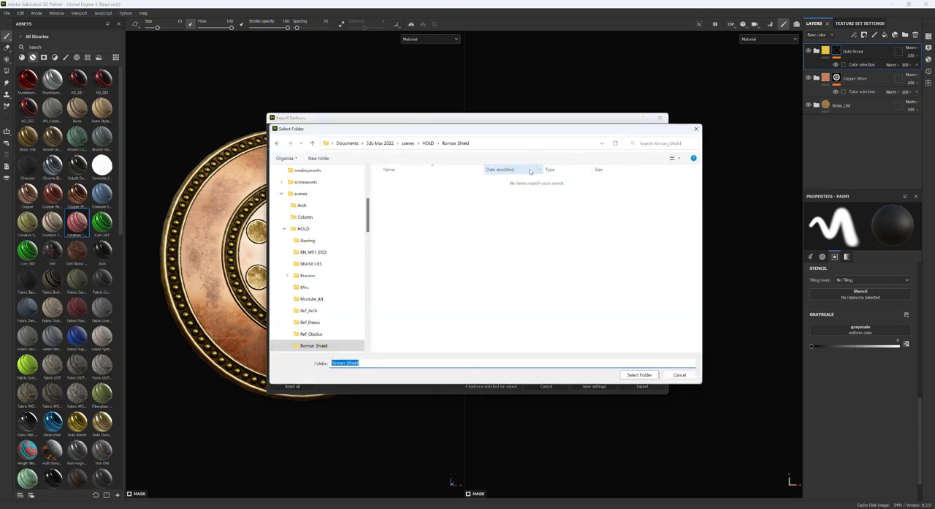
click(641, 374)
click(642, 387)
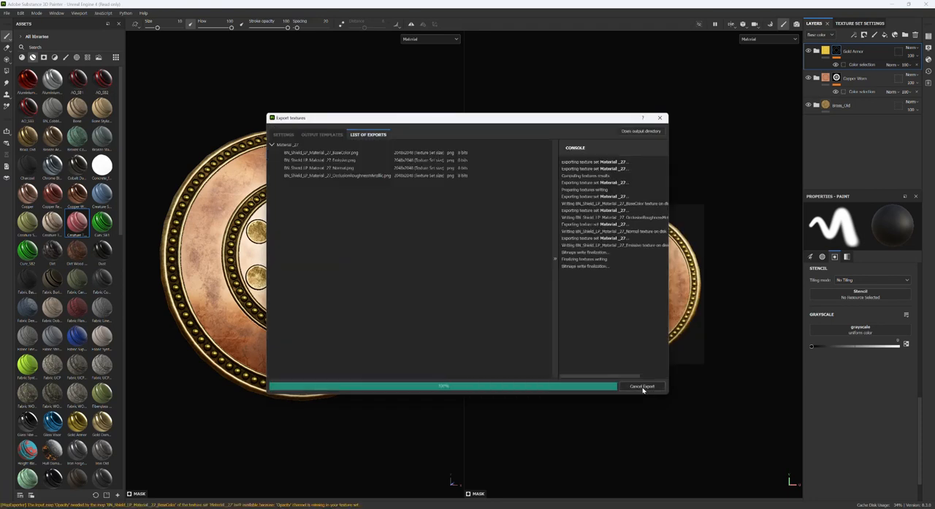
click(660, 118)
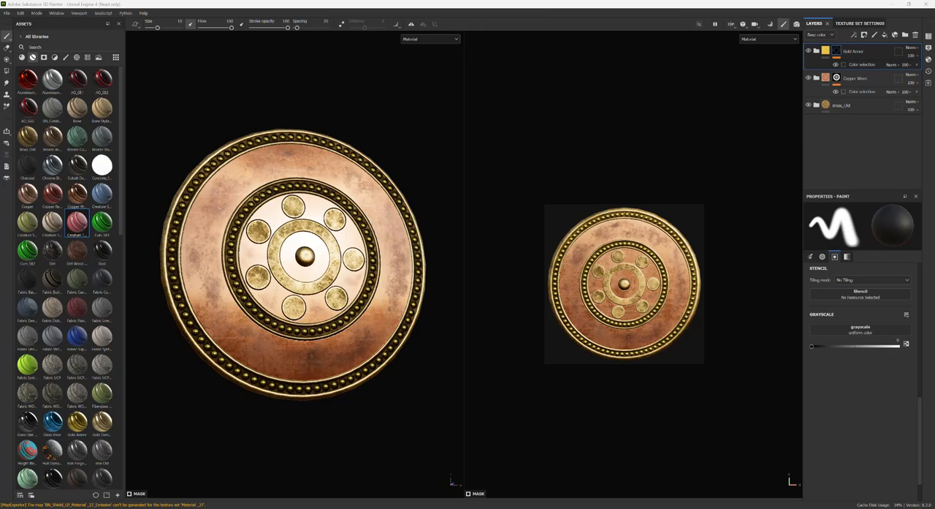
- Switch to the Roman_Shield folder in File Explorer and locate the exported shield textures
mouse_move(453, 506)
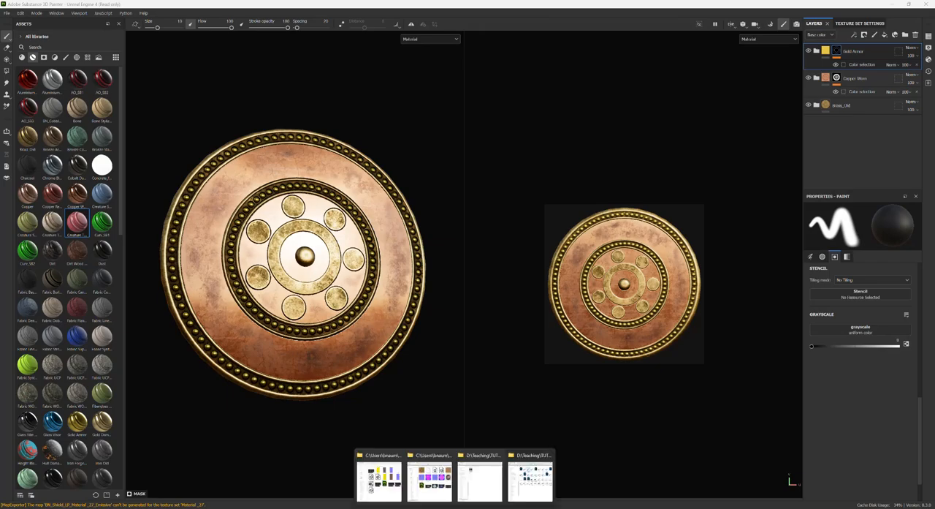
click(429, 495)
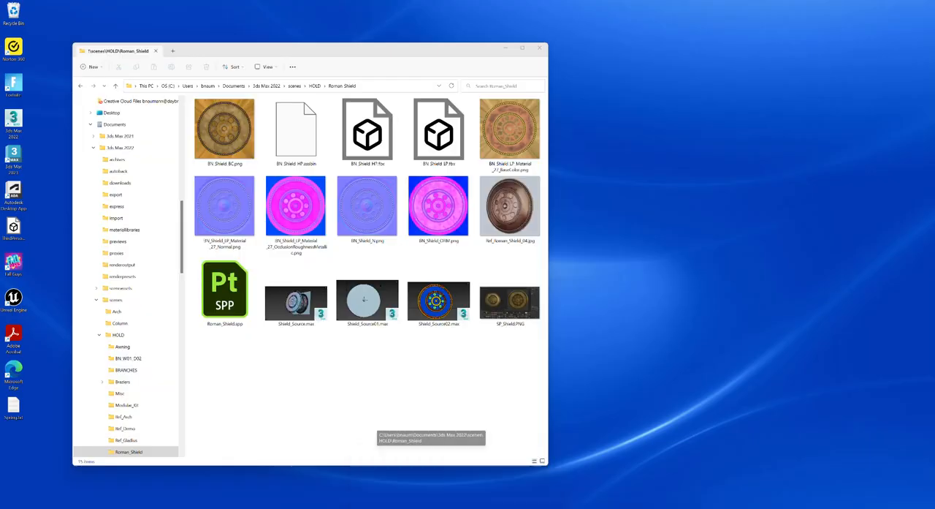
click(215, 130)
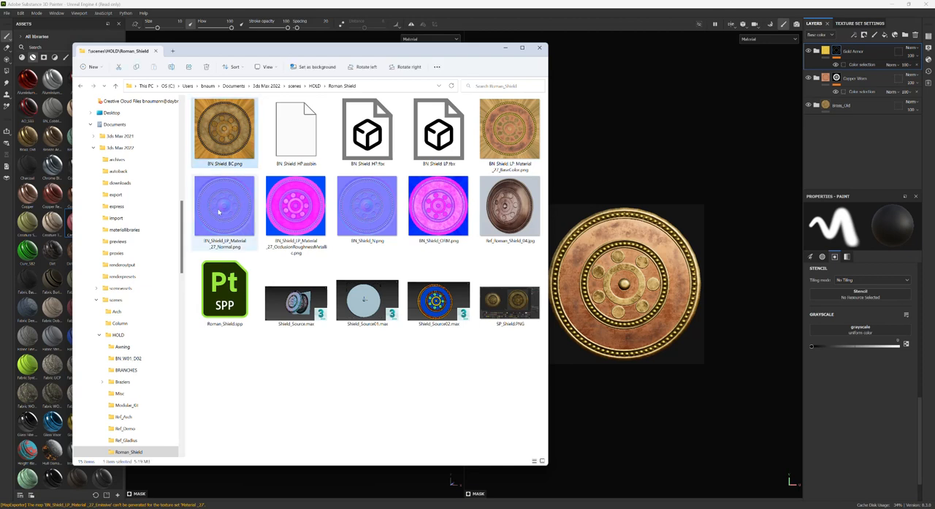
click(218, 211)
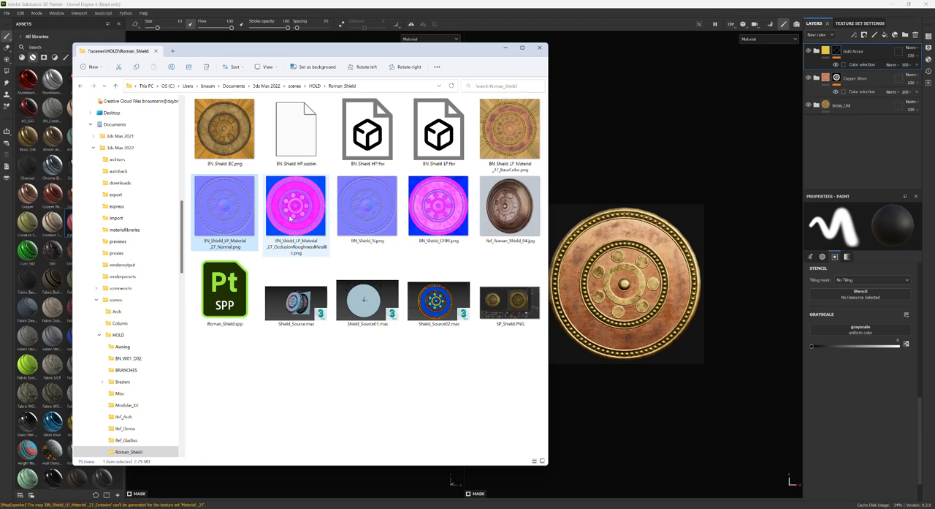
- Rename the exported BaseColor texture as BN_Shield_2_BC and copy the BN_Shield_2_ prefix from its name
click(510, 132)
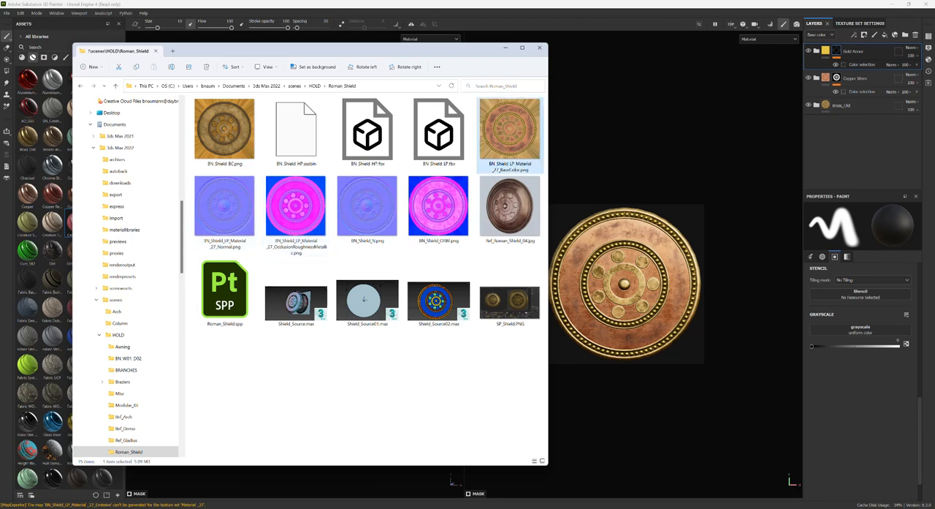
key(F2)
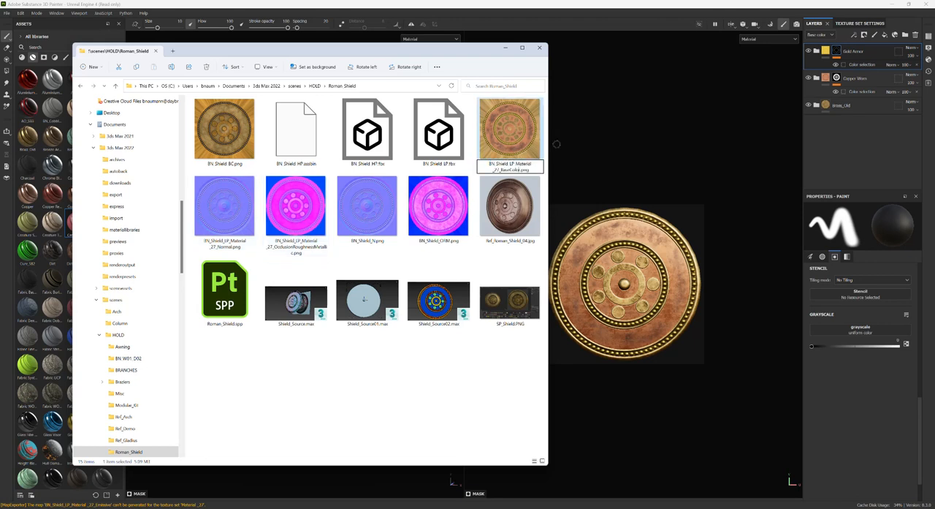
key(shift+Up)
key(shift+Left)
key(shift+Left)
key(shift+Left)
text(2_BC)
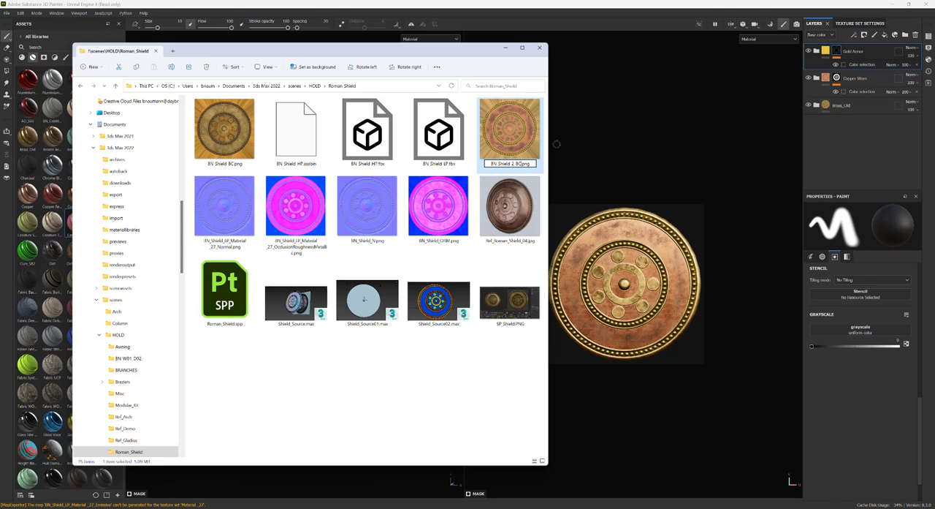
key(Left)
key(Left)
key(shift+Home)
key(ctrl+c)
key(Return)
- Rename the exported OcclusionRoughnessMetallic texture as BN_Shield_2_AORM, reusing the copied prefix
key(Down)
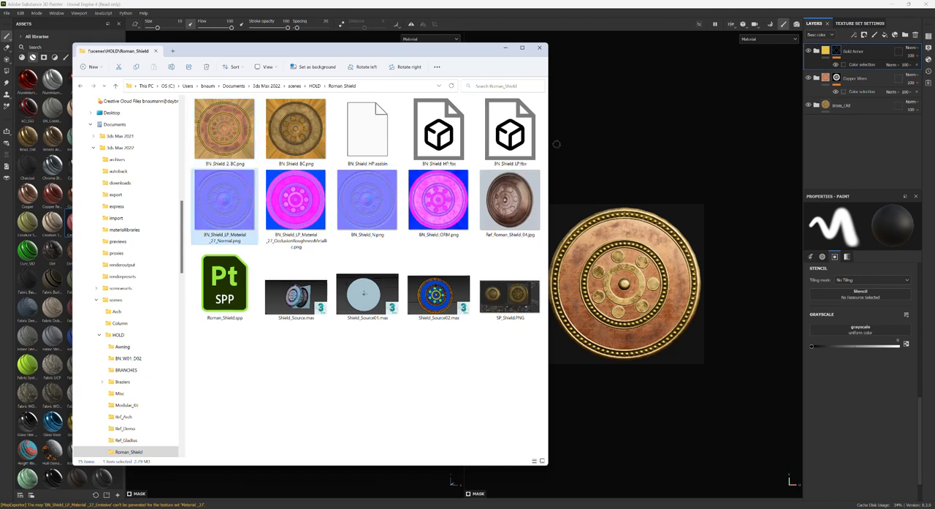
key(Right)
key(F2)
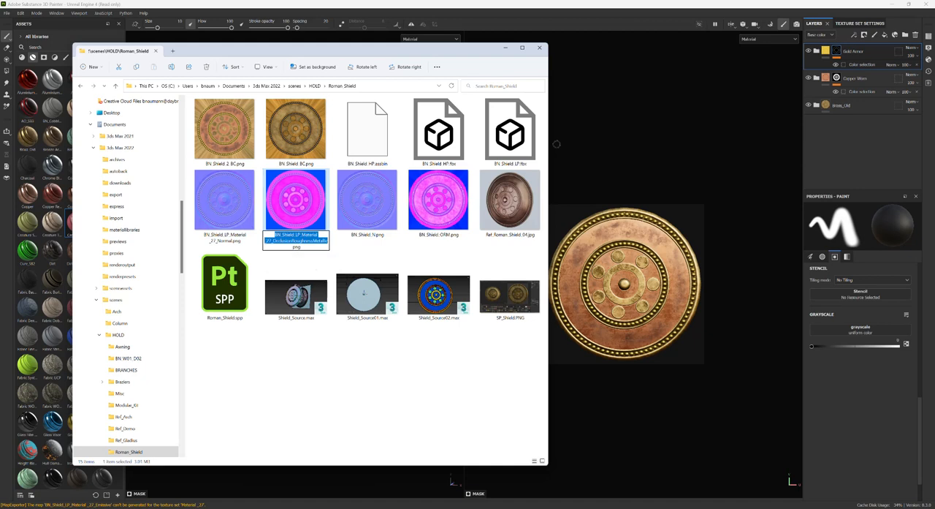
key(ctrl+v)
text(AORM)
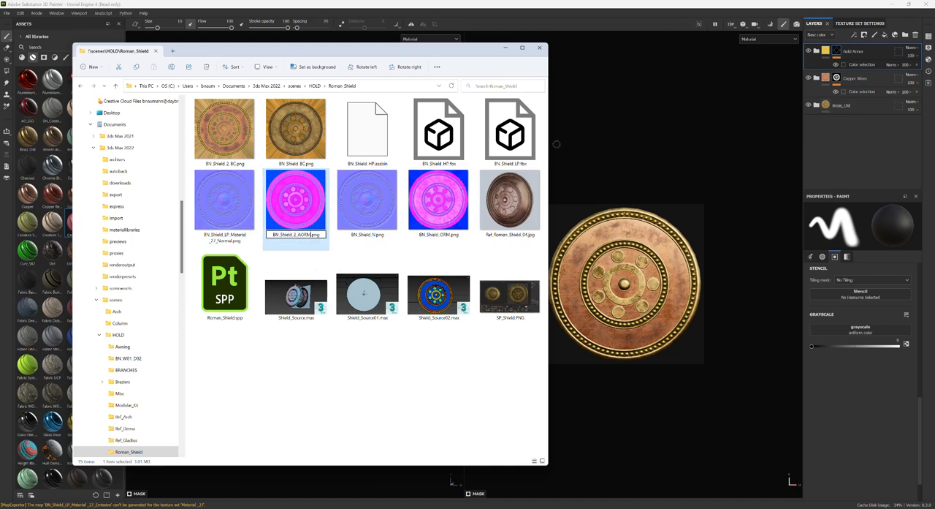
key(Return)
- Rename the exported Normal texture as BN_Shield_2_N and check the three renamed shield textures
key(Right)
key(Down)
key(F2)
text(BN_Shield_2_N)
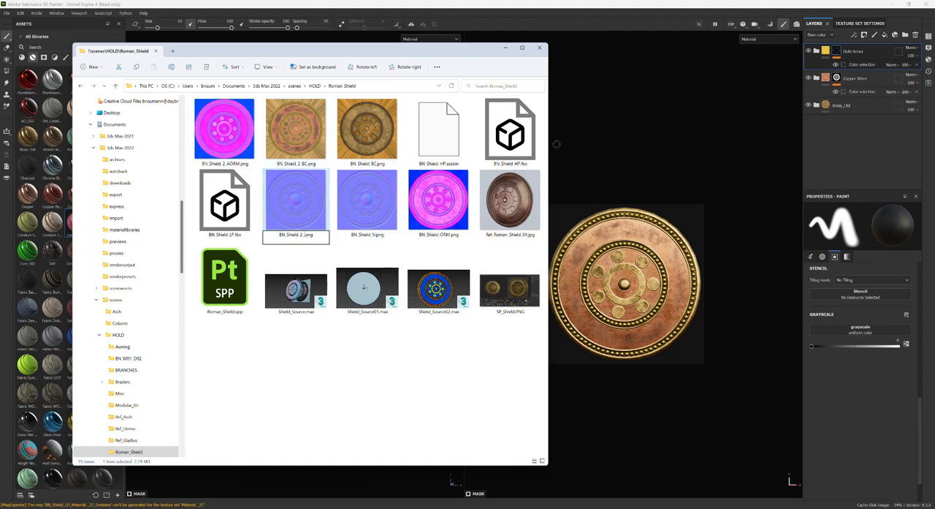
key(Return)
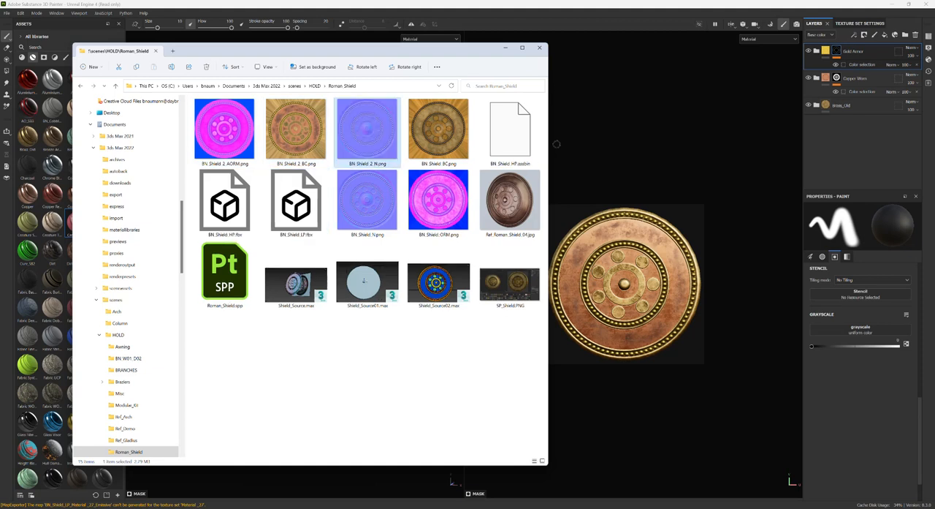
click(248, 129)
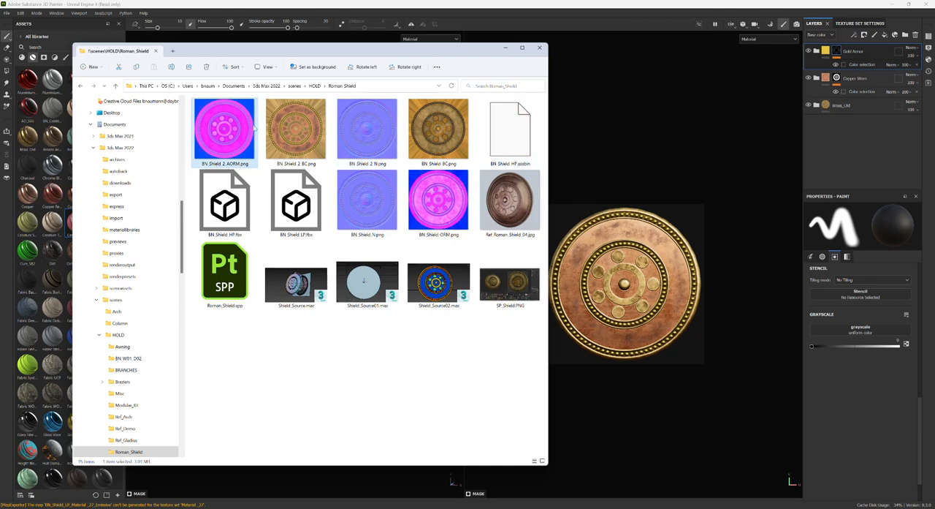
click(287, 138)
click(352, 143)
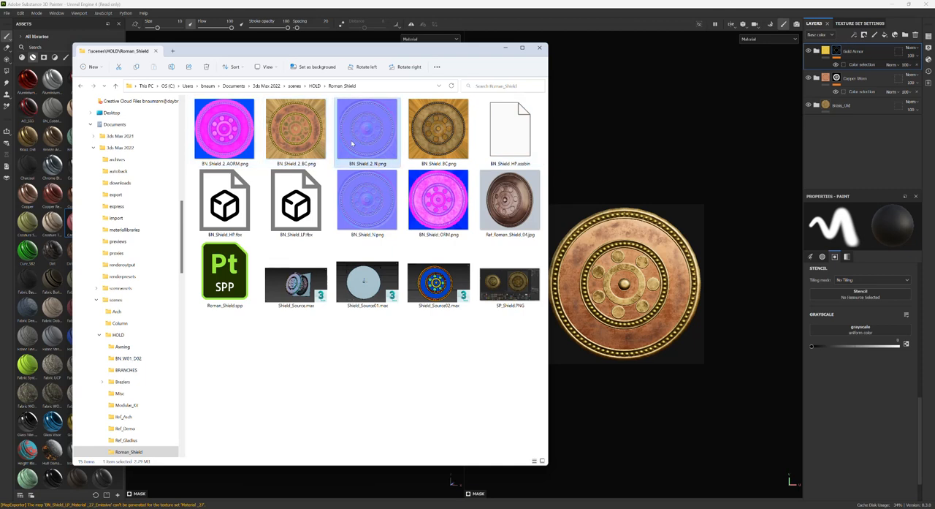